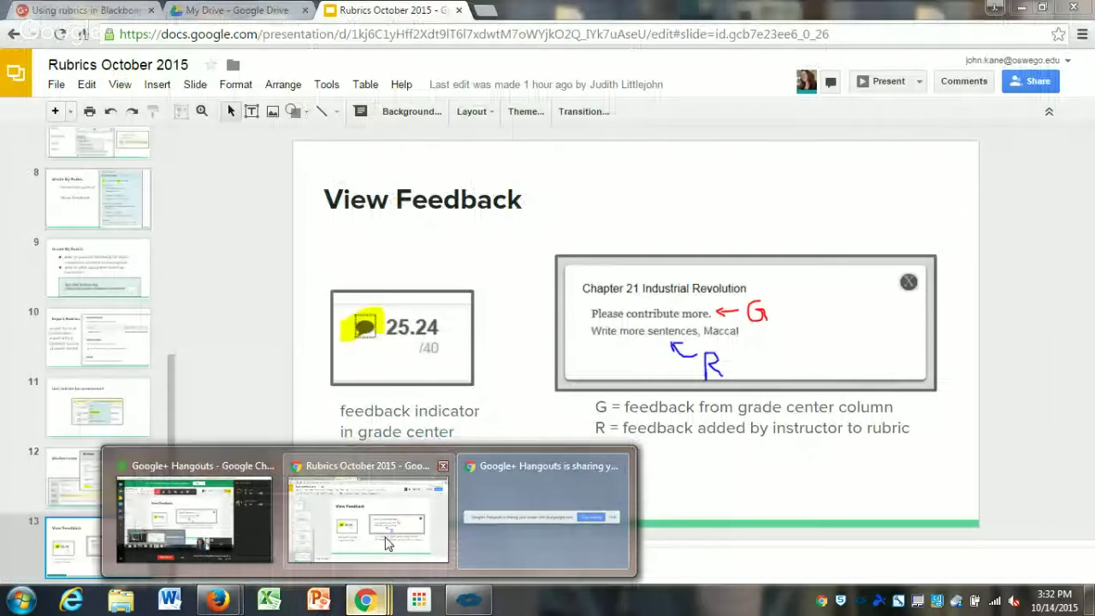
mouse_move(374, 603)
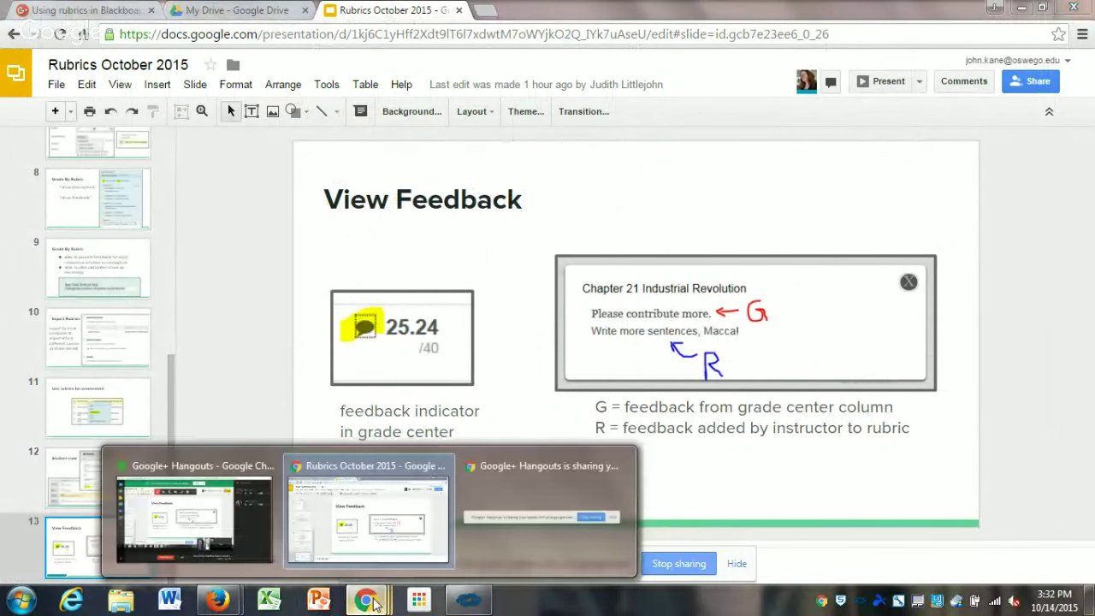
left_click(220, 535)
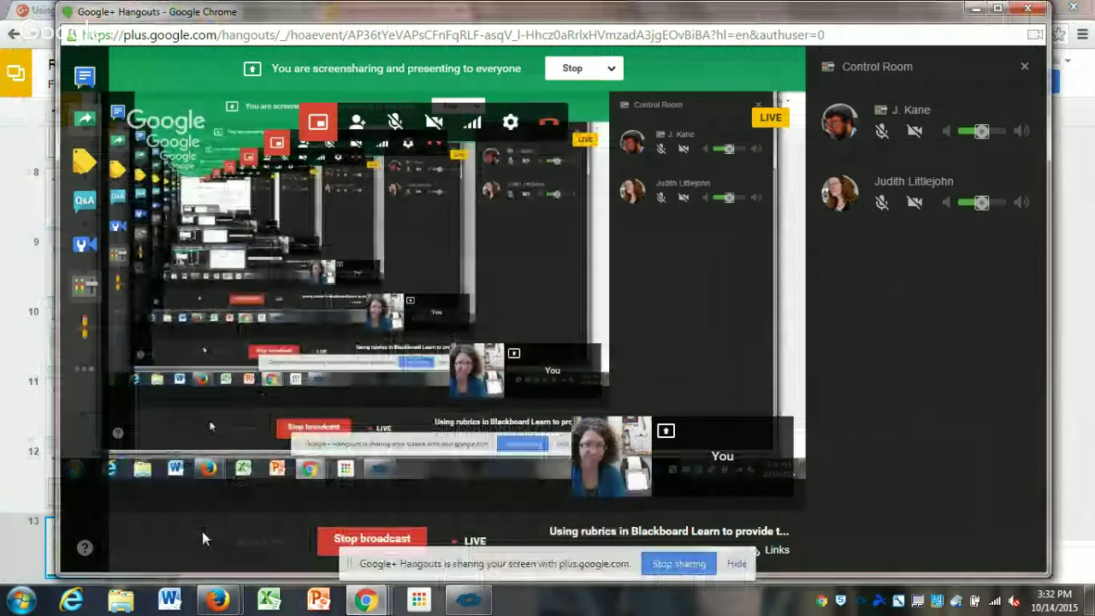
left_click(29, 465)
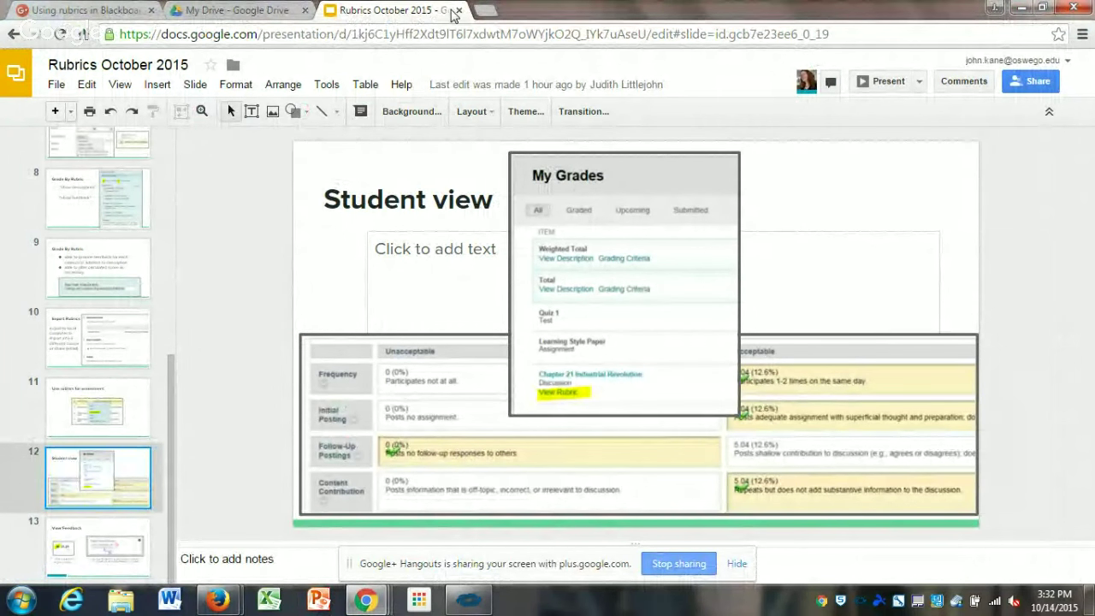
Switch to the Blackboard Learn window in Firefox and open the ECO101 COIL online Test Development course
right_click(236, 603)
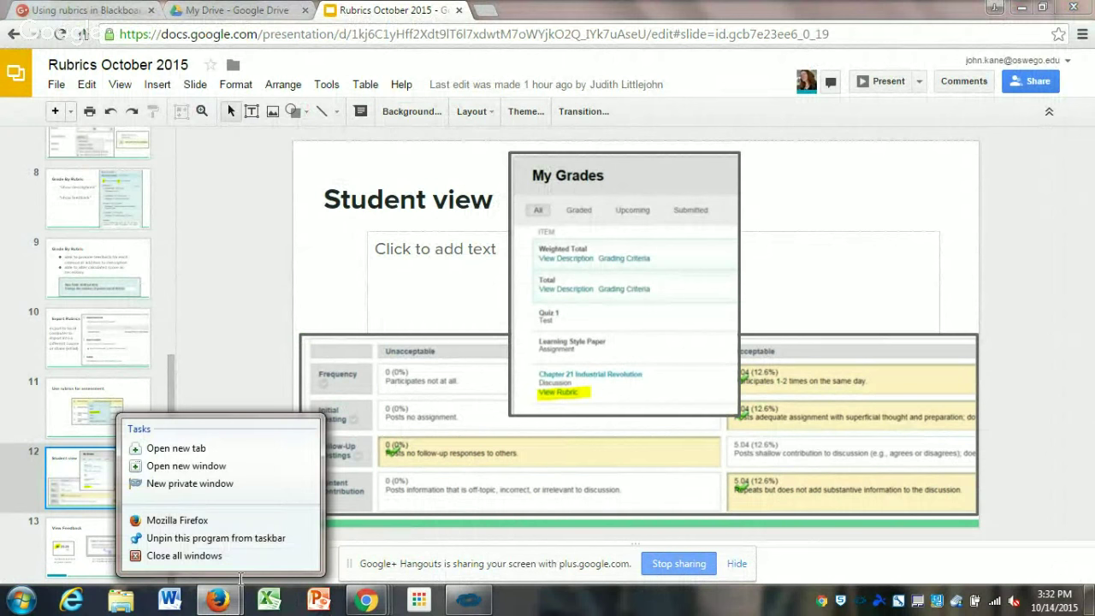
left_click(231, 591)
mouse_move(236, 599)
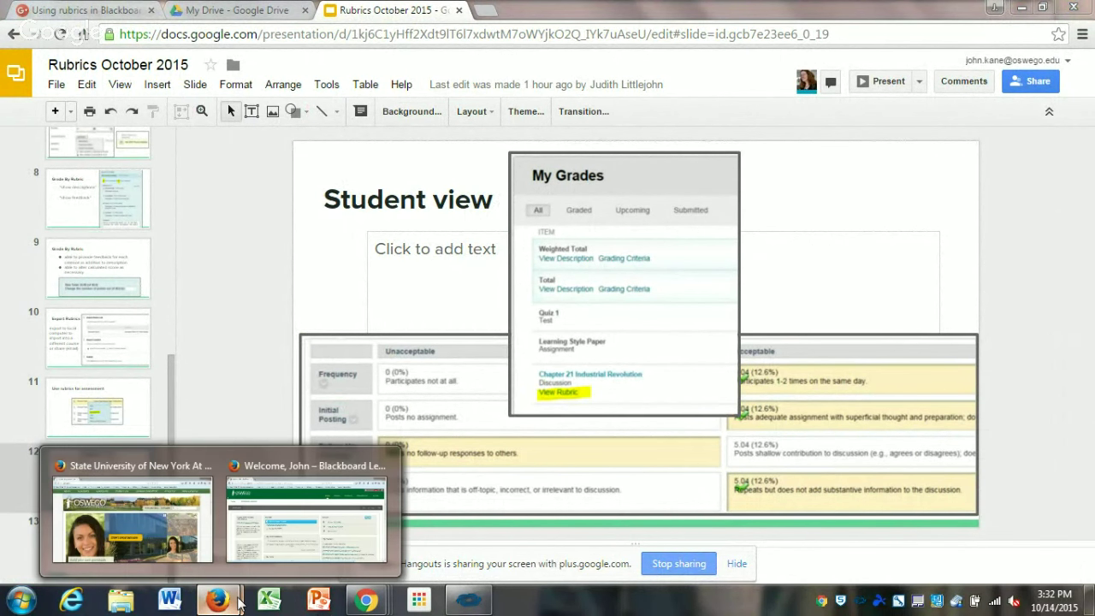
left_click(250, 540)
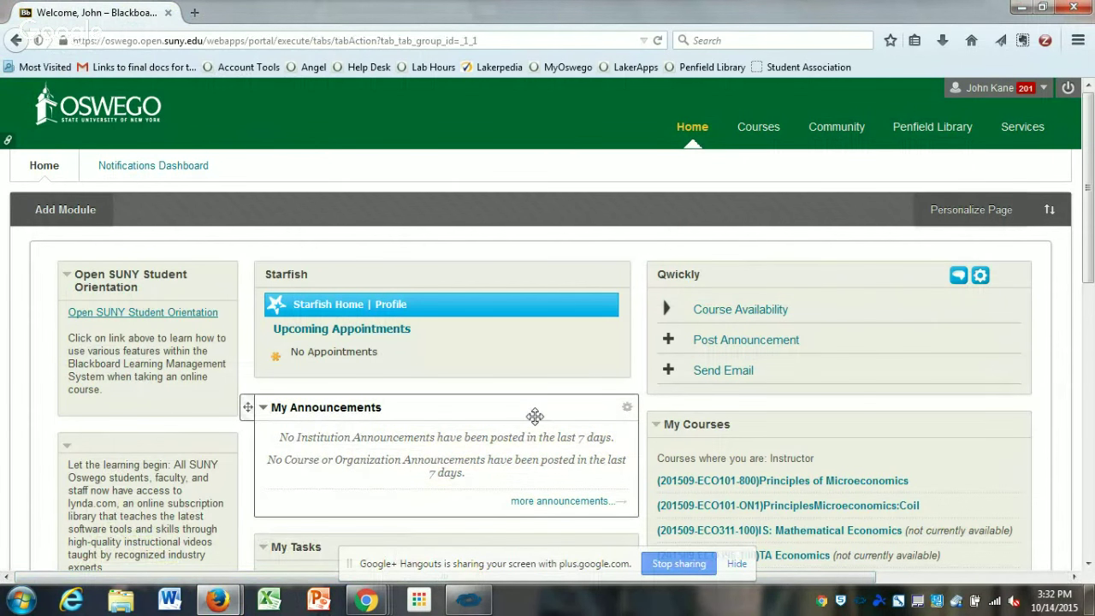
left_click(750, 139)
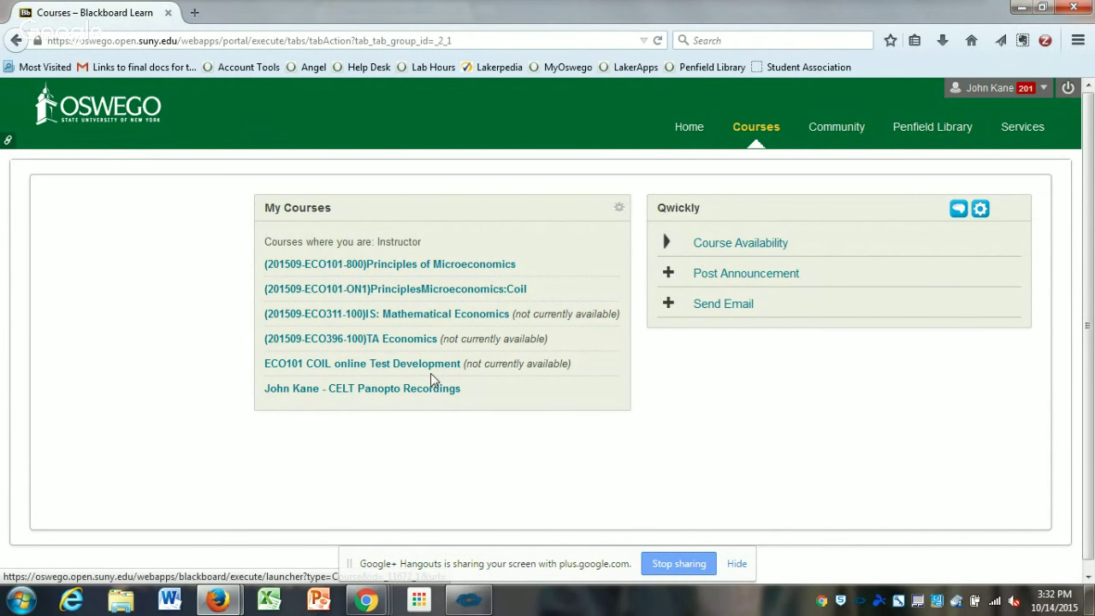
left_click(407, 364)
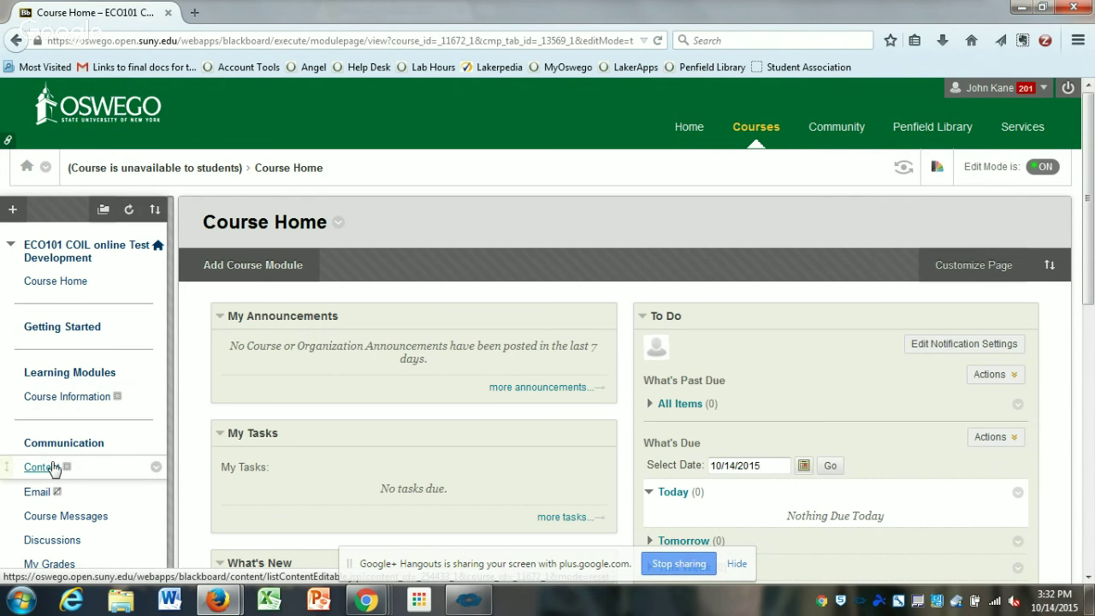
Open the course's Content area and look over the assessment types that can be added
scroll(1085, 149, "down", 1)
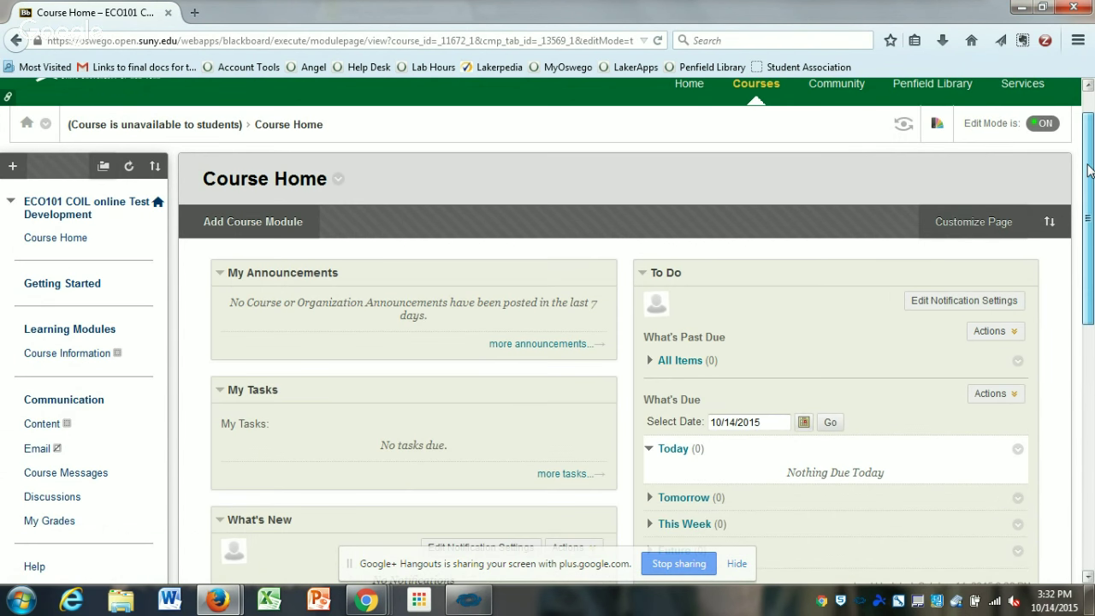
left_click(49, 426)
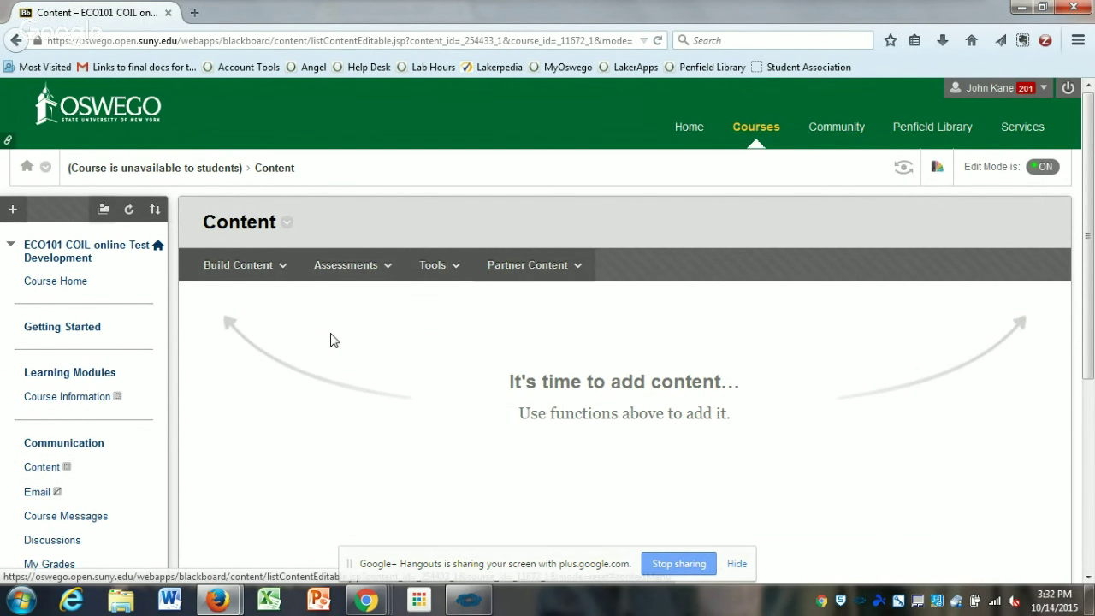
mouse_move(326, 286)
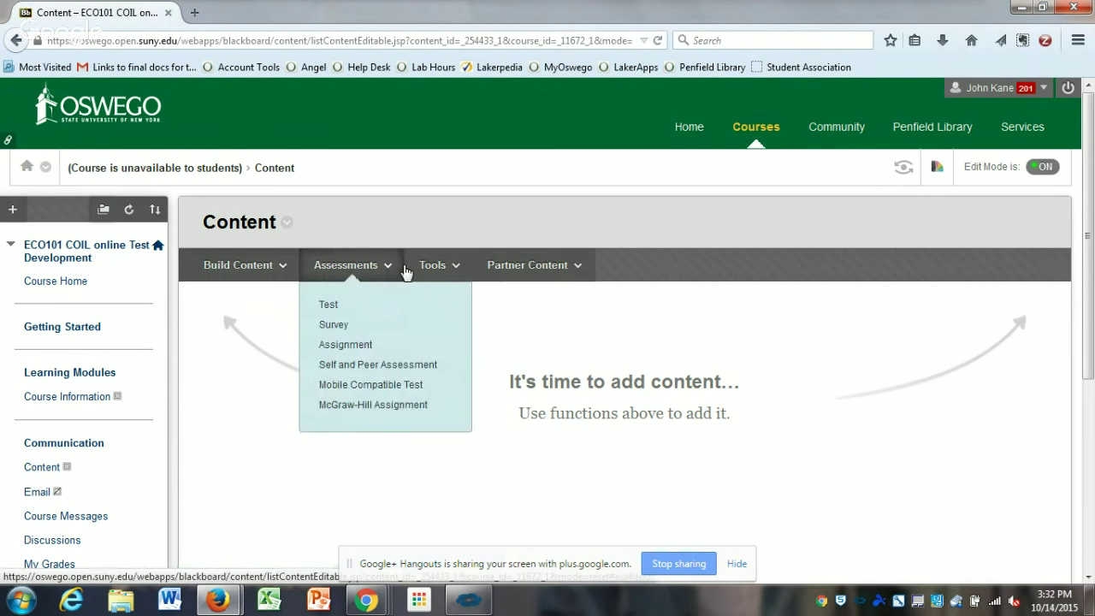
mouse_move(283, 273)
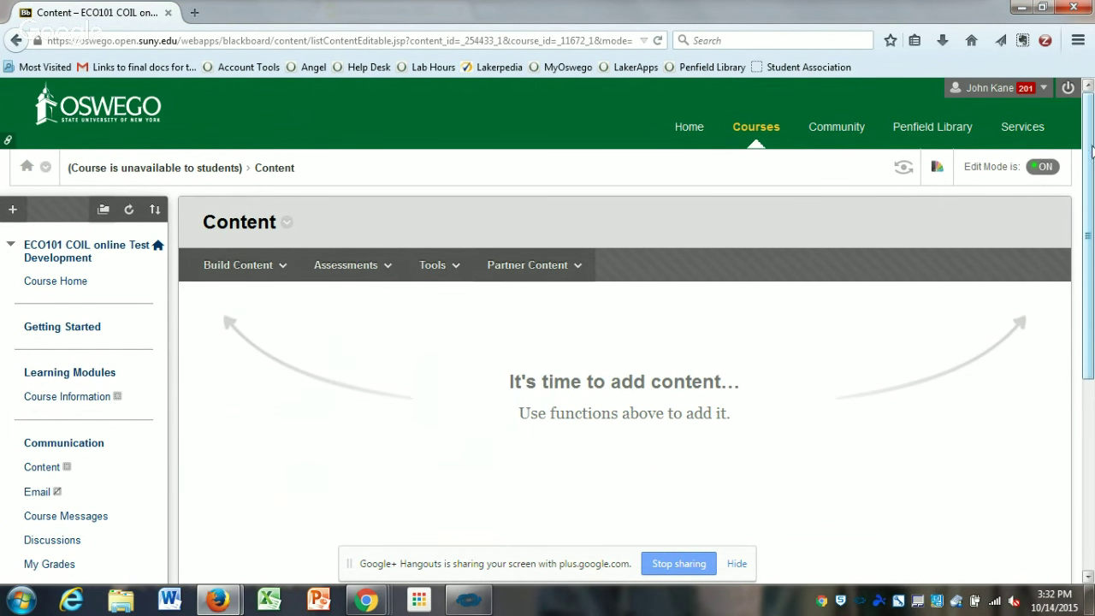
Open the course's Rubrics tool and start a new rubric named "Eco 101 discussion rubric"
scroll(1087, 187, "down", 2)
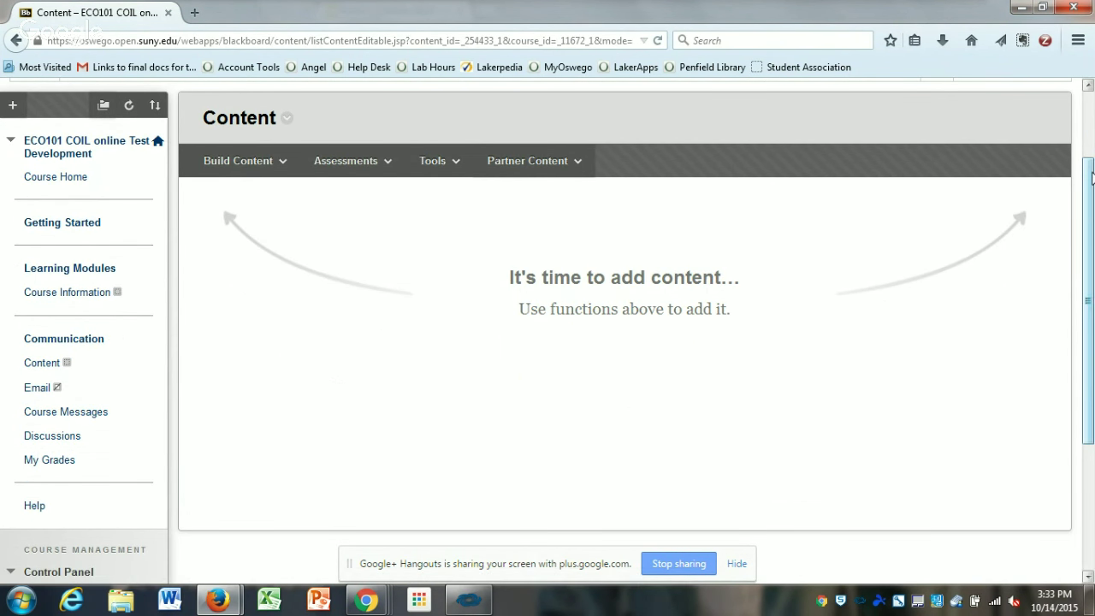
scroll(1089, 182, "down", 4)
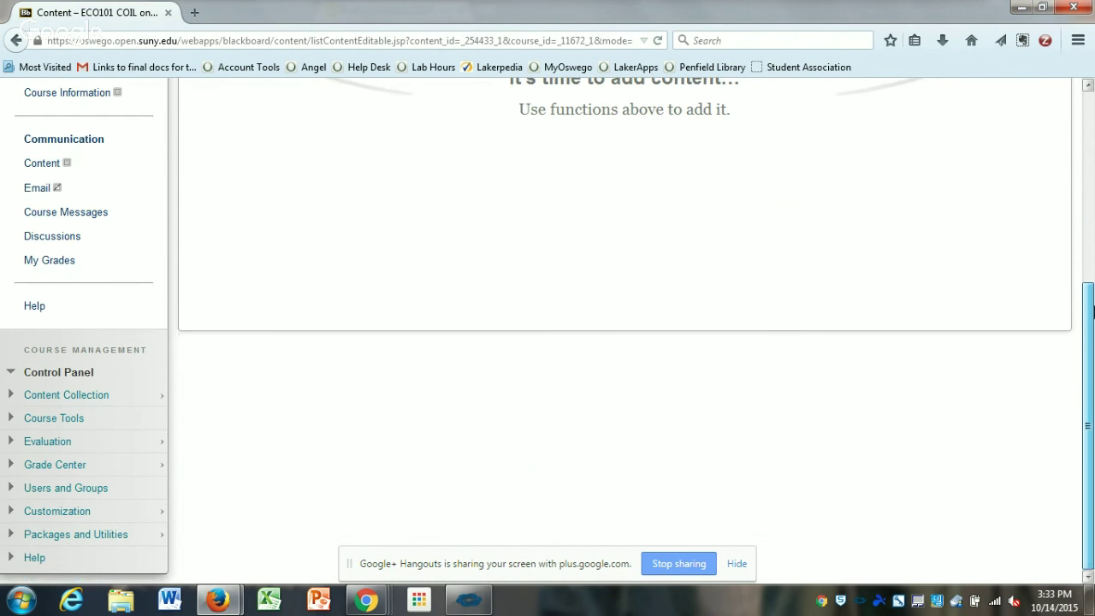
left_click(42, 420)
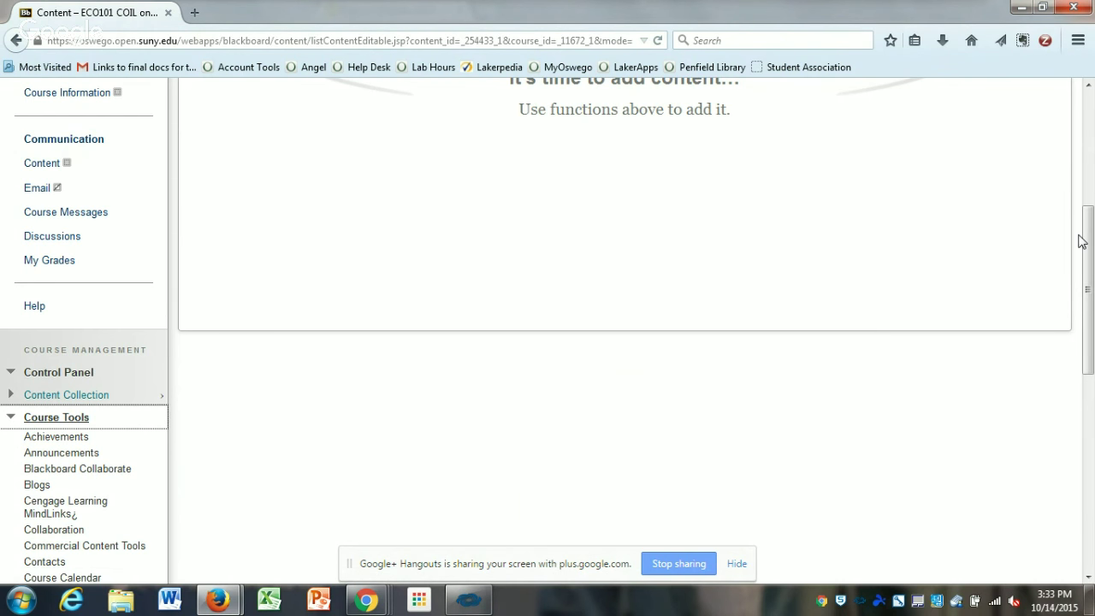
left_click_drag(1088, 269, 1092, 445)
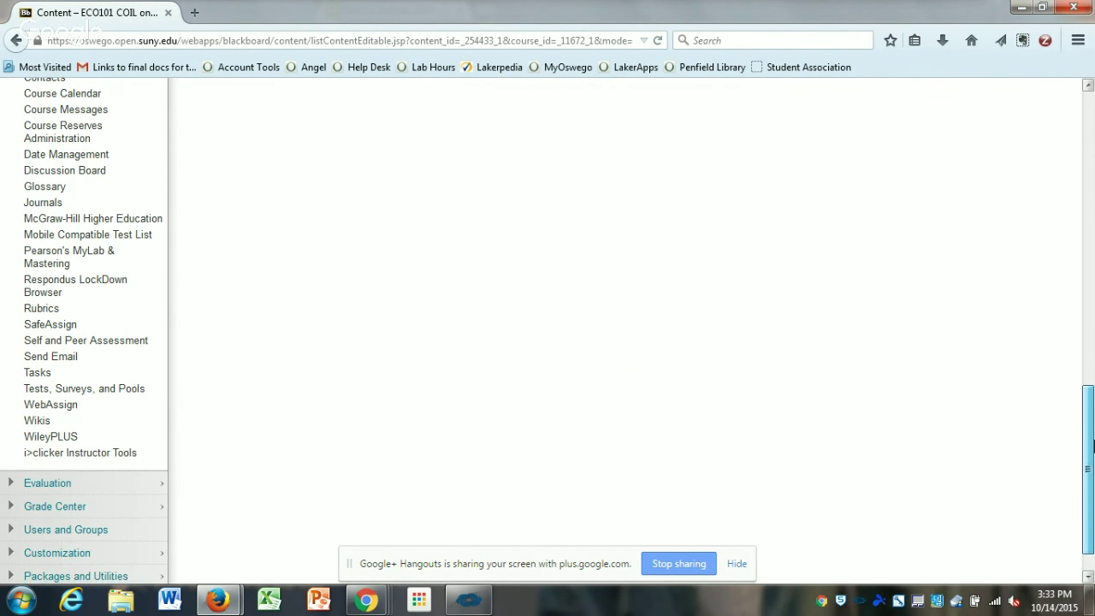
left_click(52, 314)
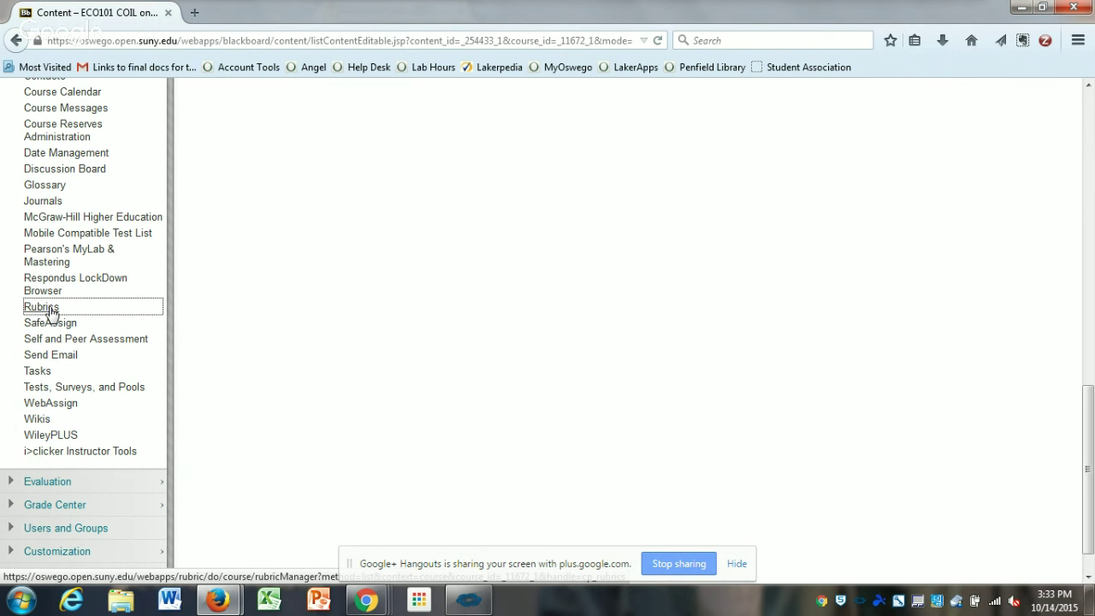
left_click(47, 313)
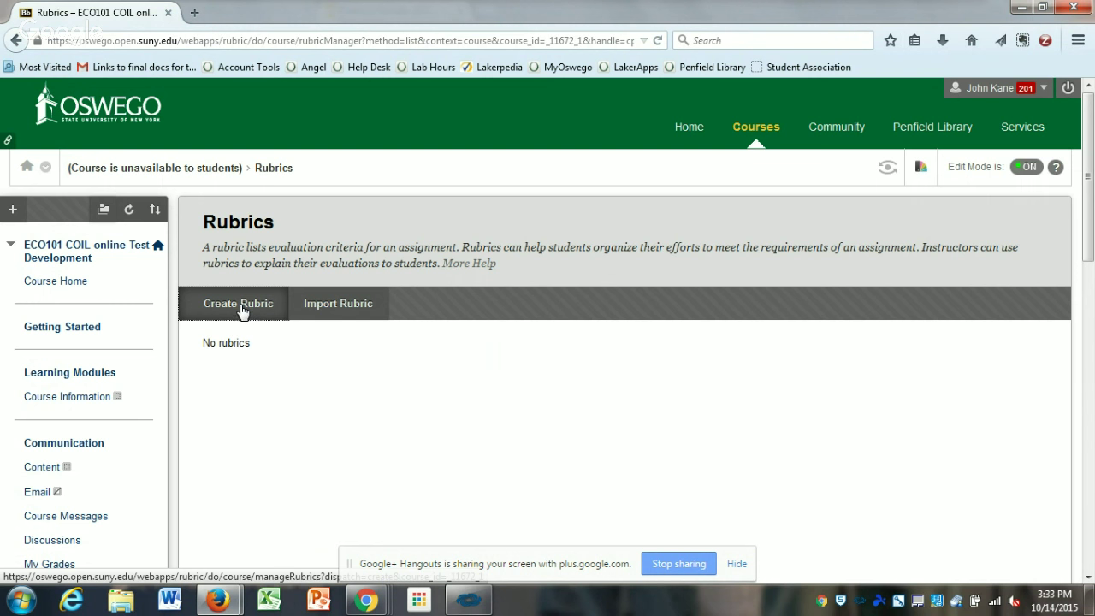
left_click(243, 306)
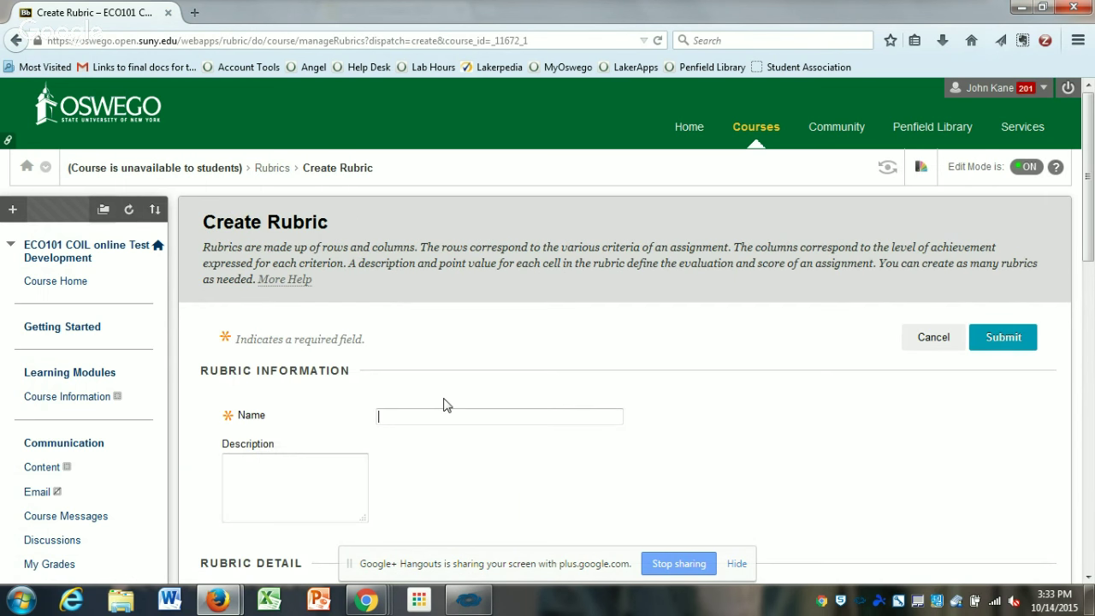
left_click(423, 416)
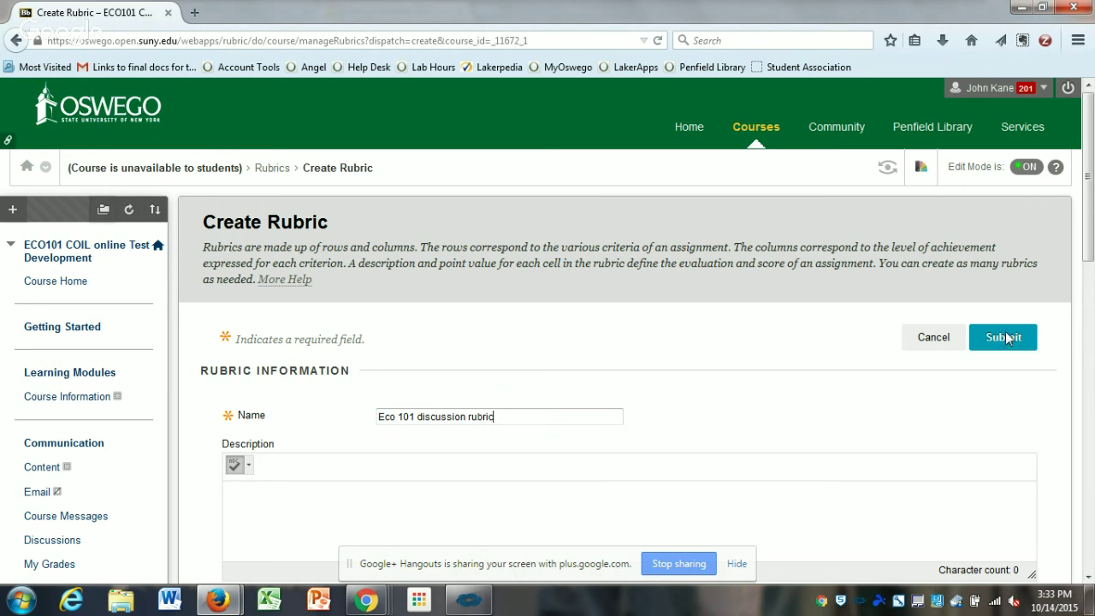
Rename the Formatting criterion in the rubric grid to "Initial post"
left_click_drag(1092, 219, 1092, 298)
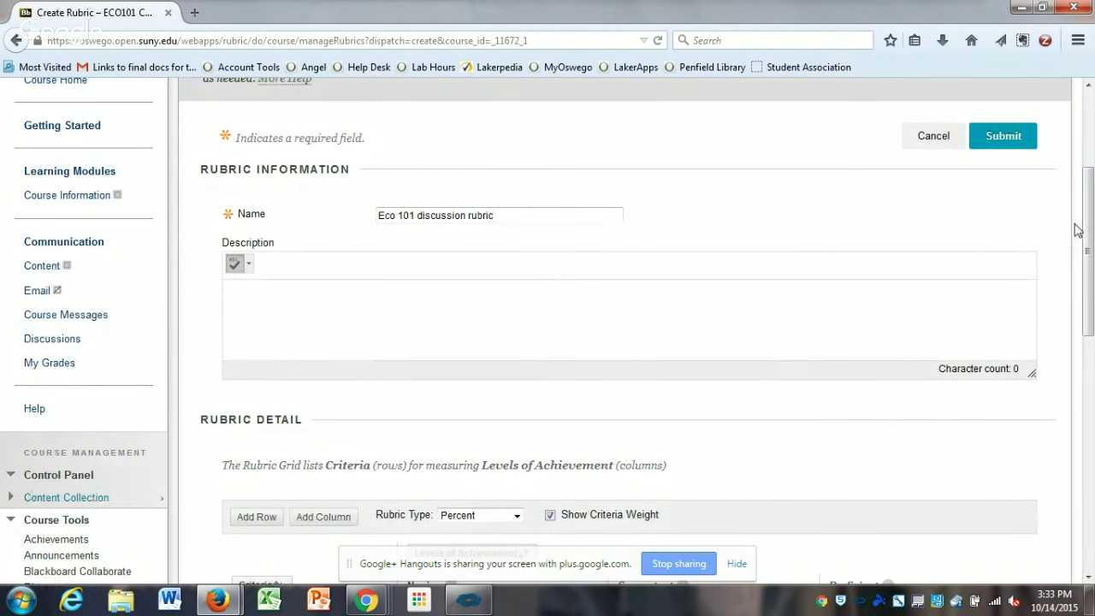
left_click_drag(1089, 244, 1089, 413)
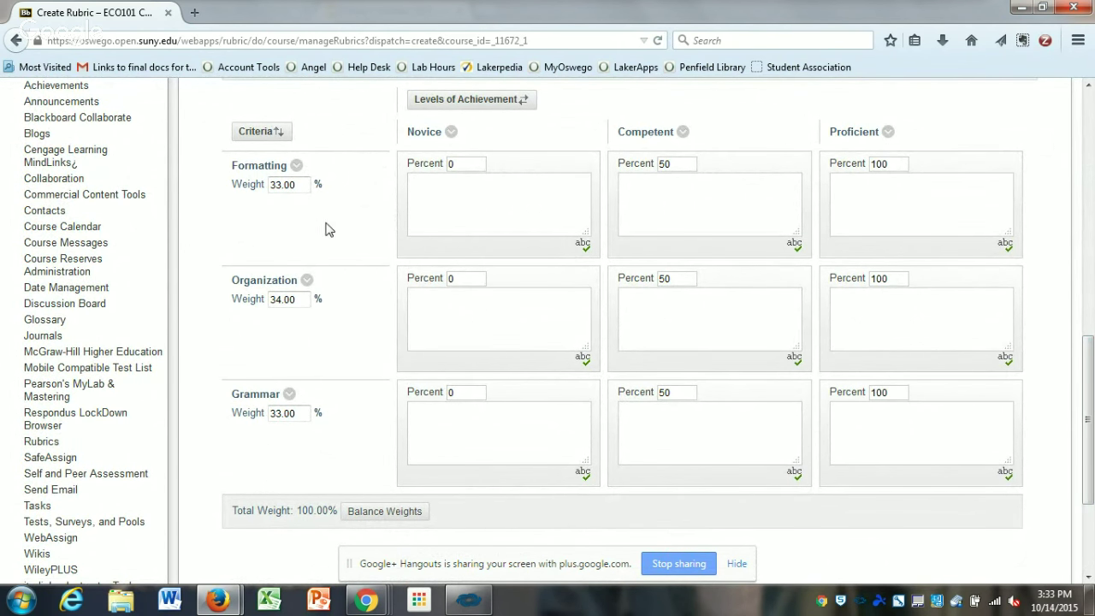
left_click(296, 165)
left_click(313, 126)
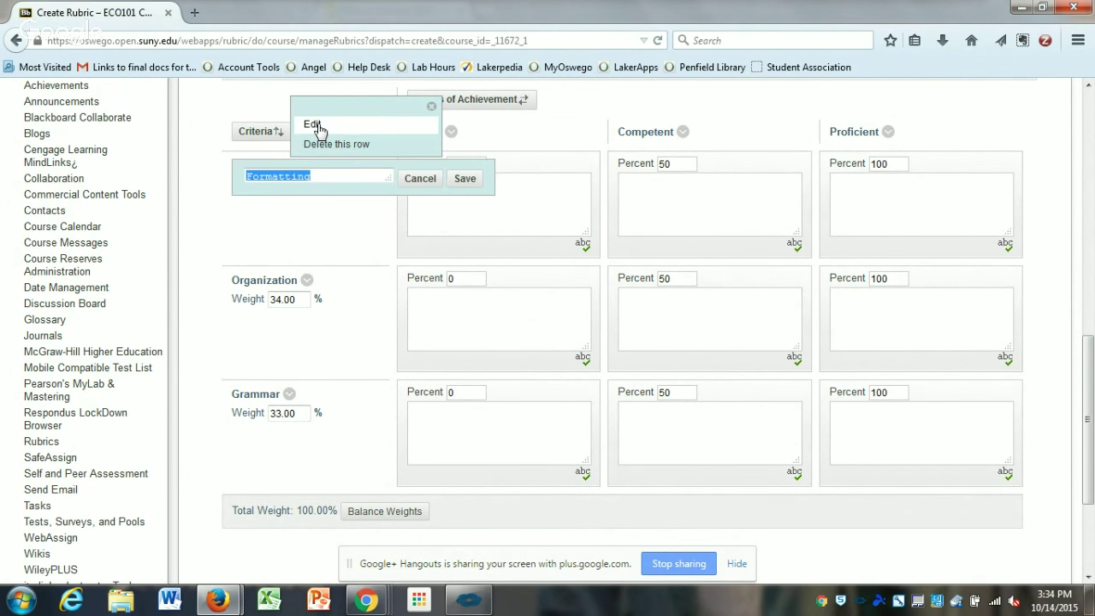
key("BackSpace")
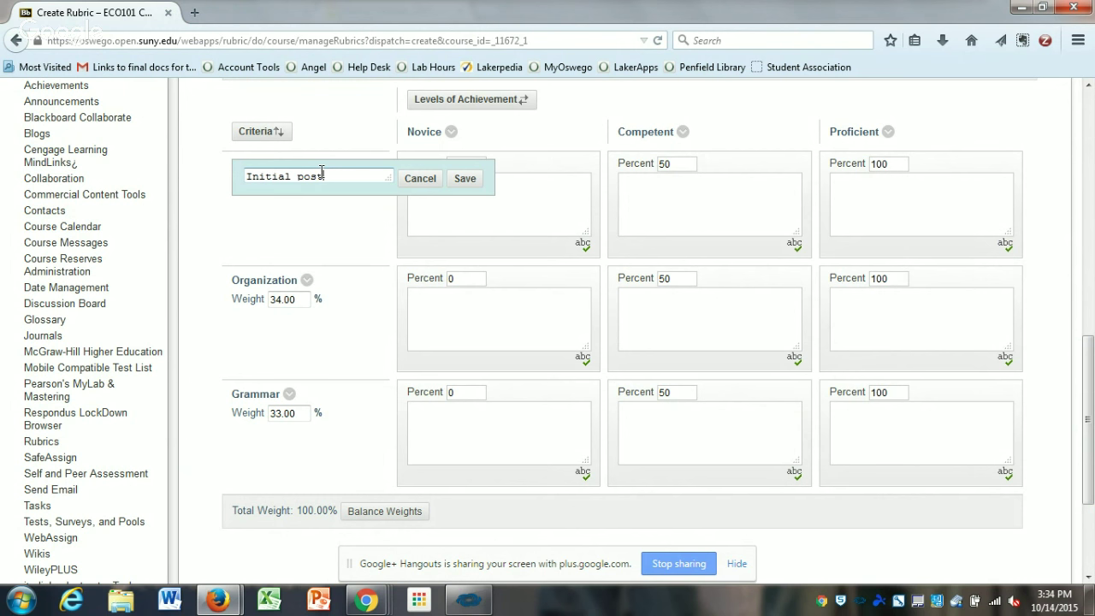
left_click(465, 178)
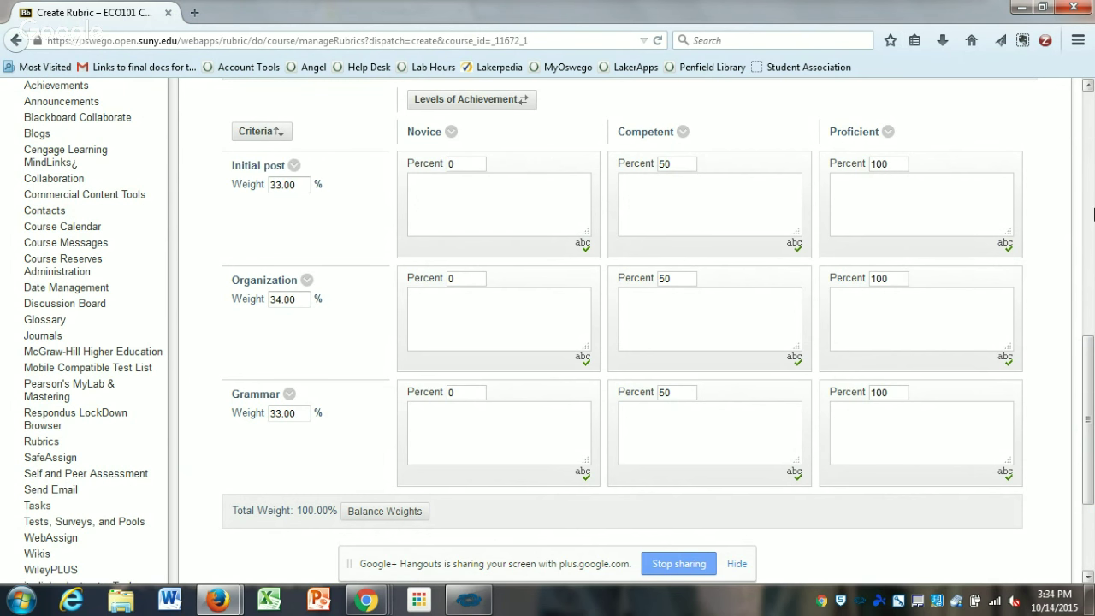
Rename the Novice level of achievement to "Unacceptable"
left_click_drag(1088, 389, 1088, 354)
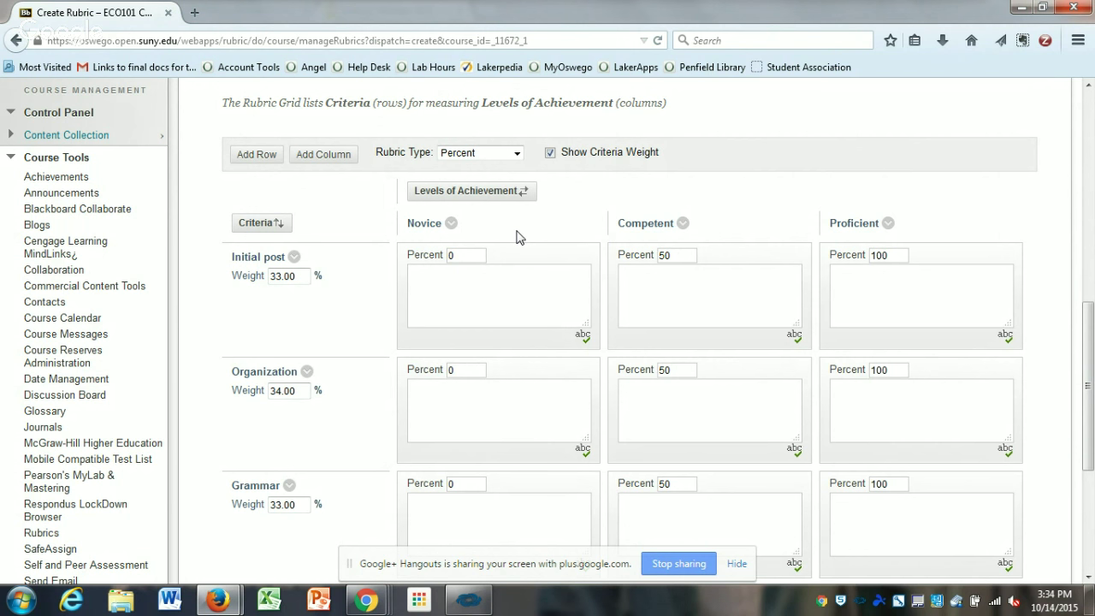
left_click(451, 224)
left_click(484, 186)
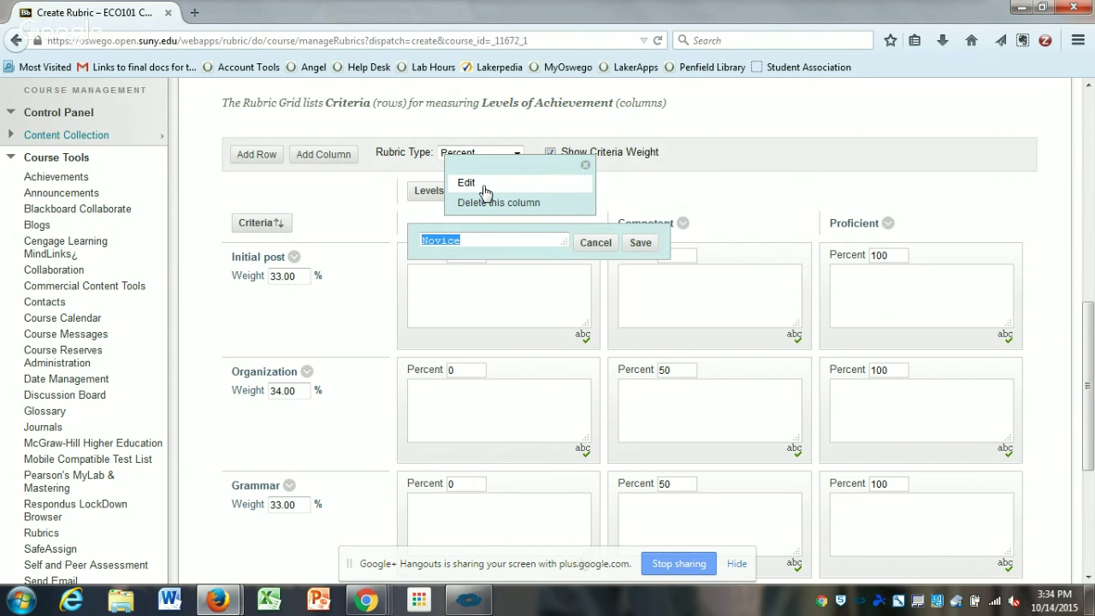
key("BackSpace")
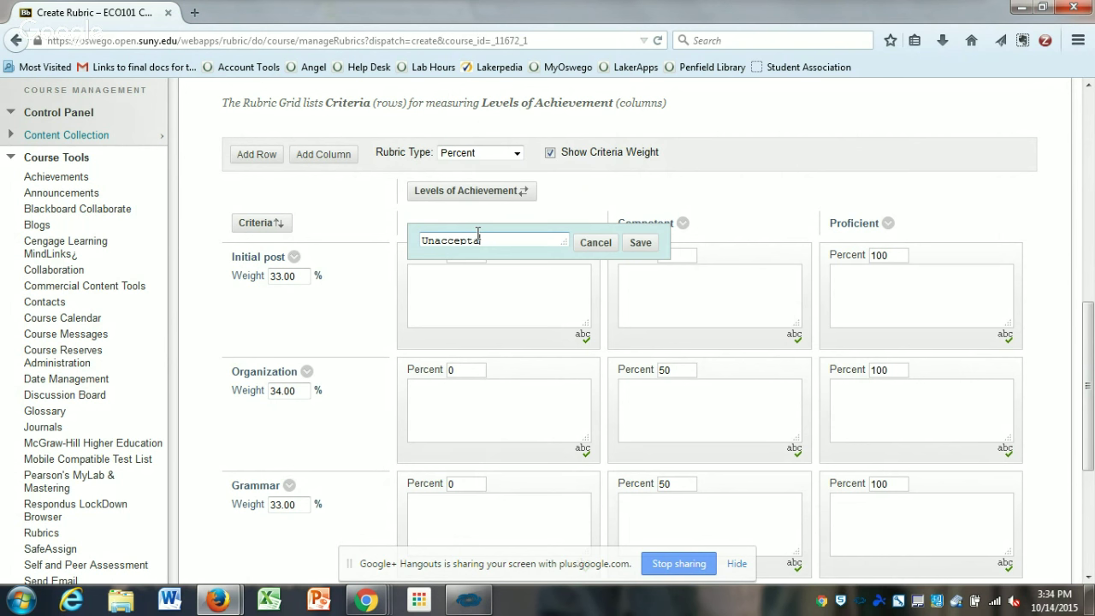
type("Unacceptable")
left_click(638, 244)
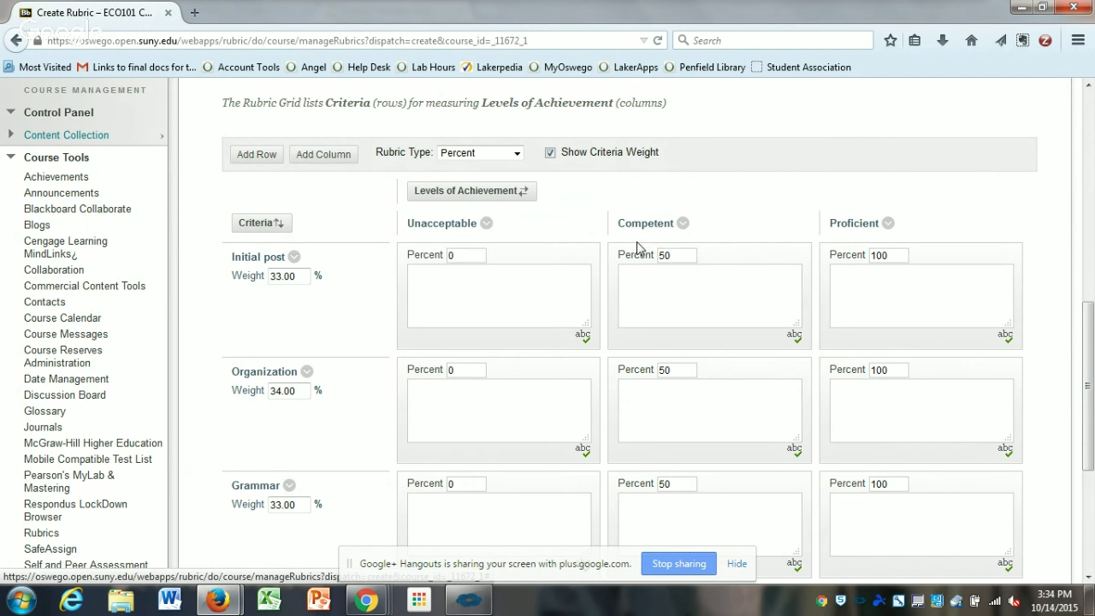
Re-enter "Competent" as the name of the middle level of achievement and save it
left_click(684, 223)
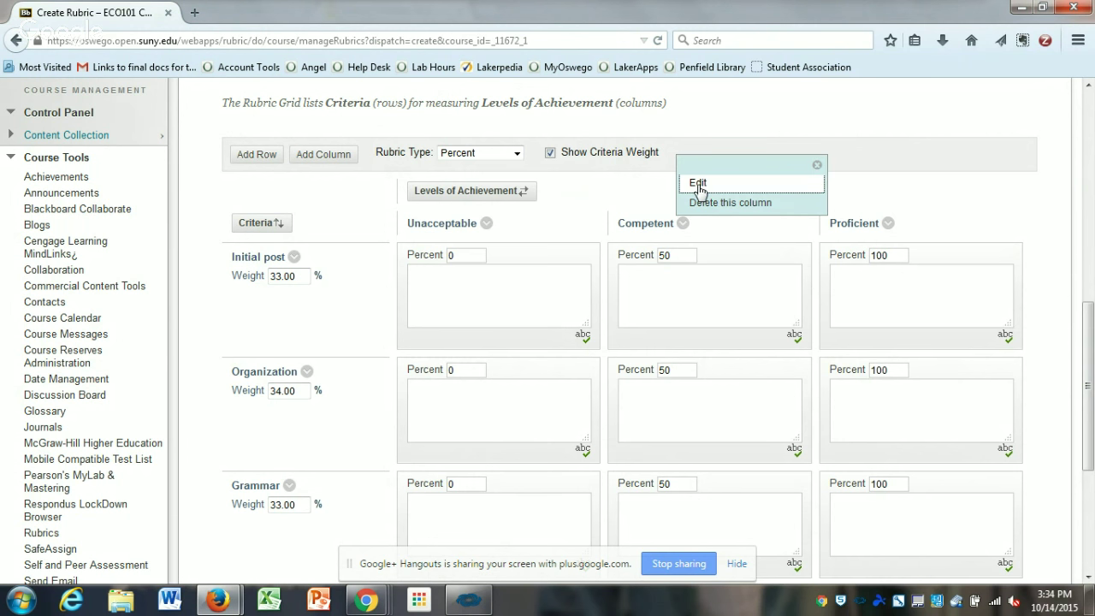
left_click(699, 188)
key("BackSpace")
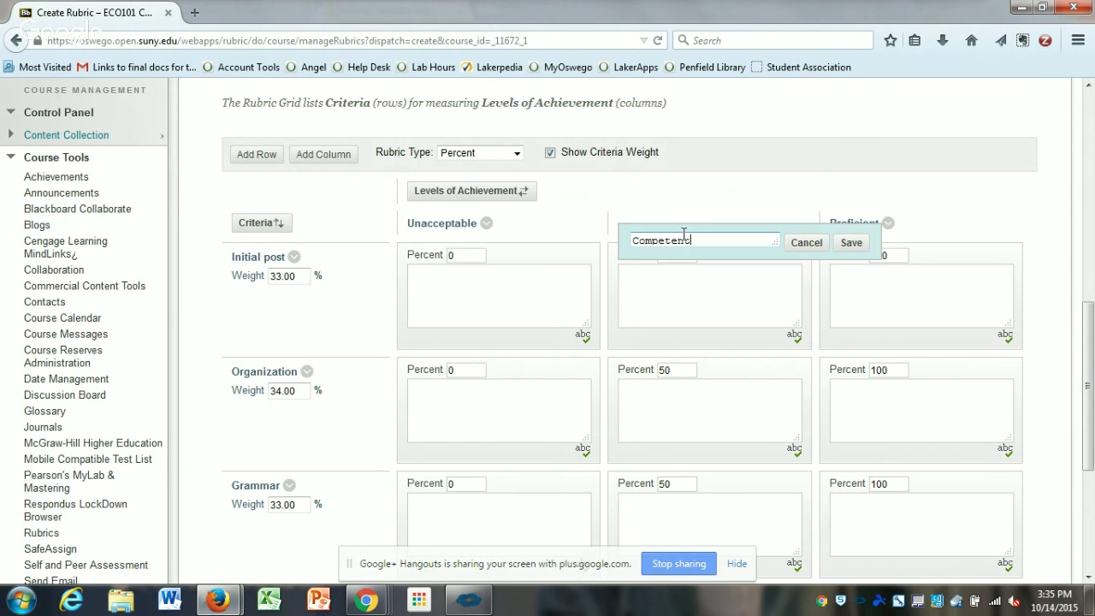
left_click(851, 243)
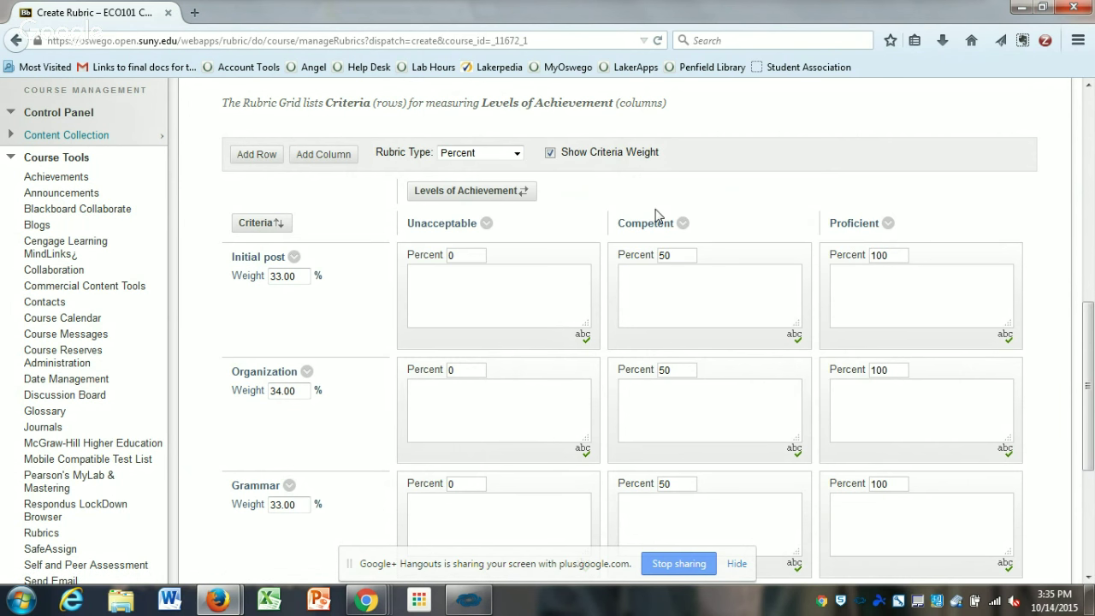
left_click(522, 190)
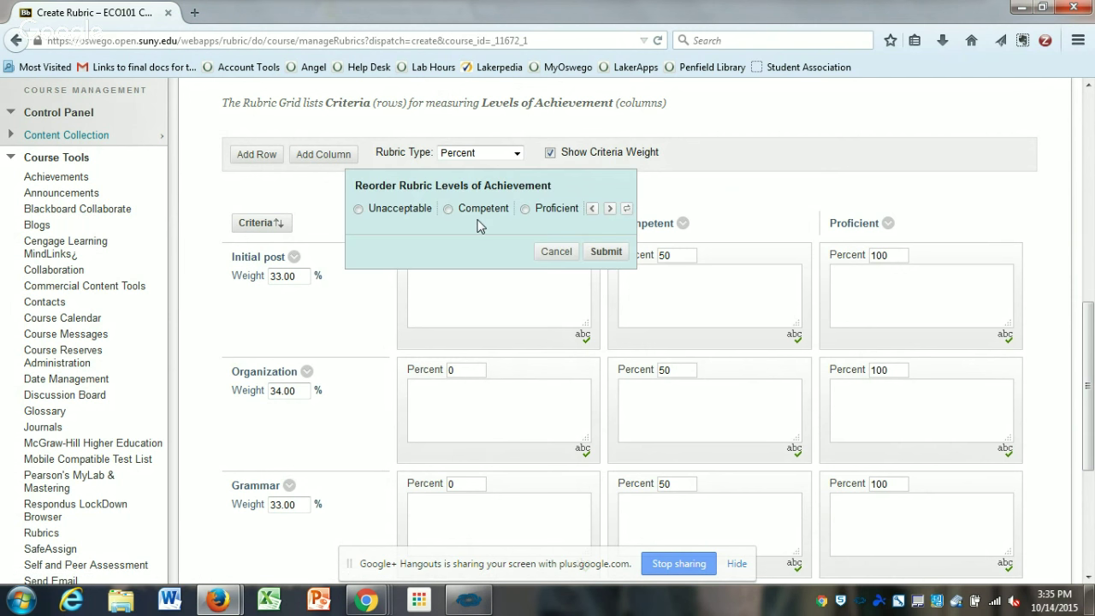
left_click(610, 209)
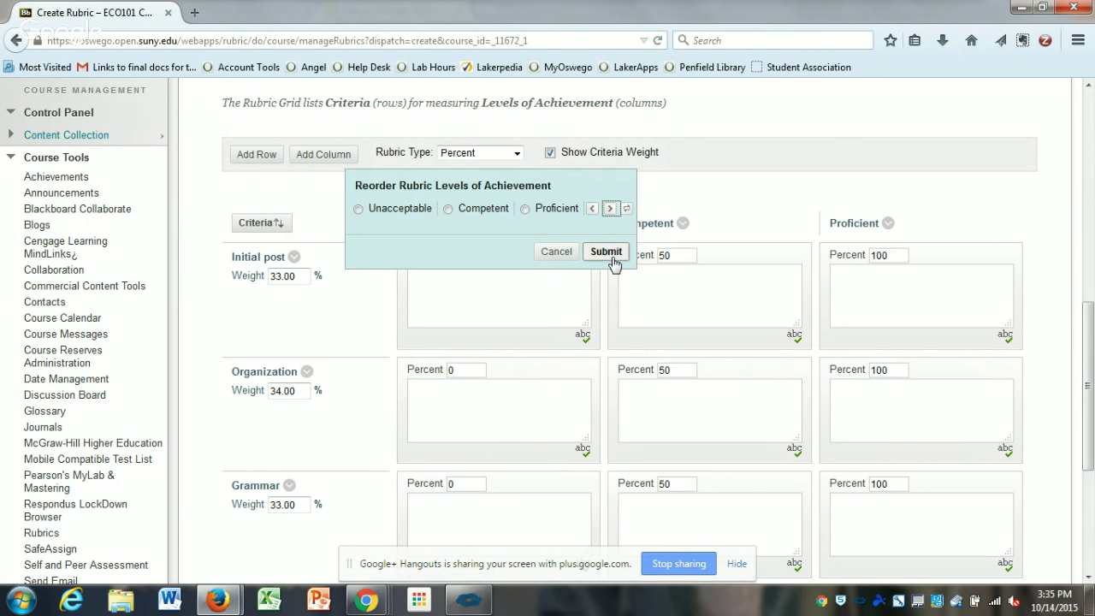
left_click(564, 255)
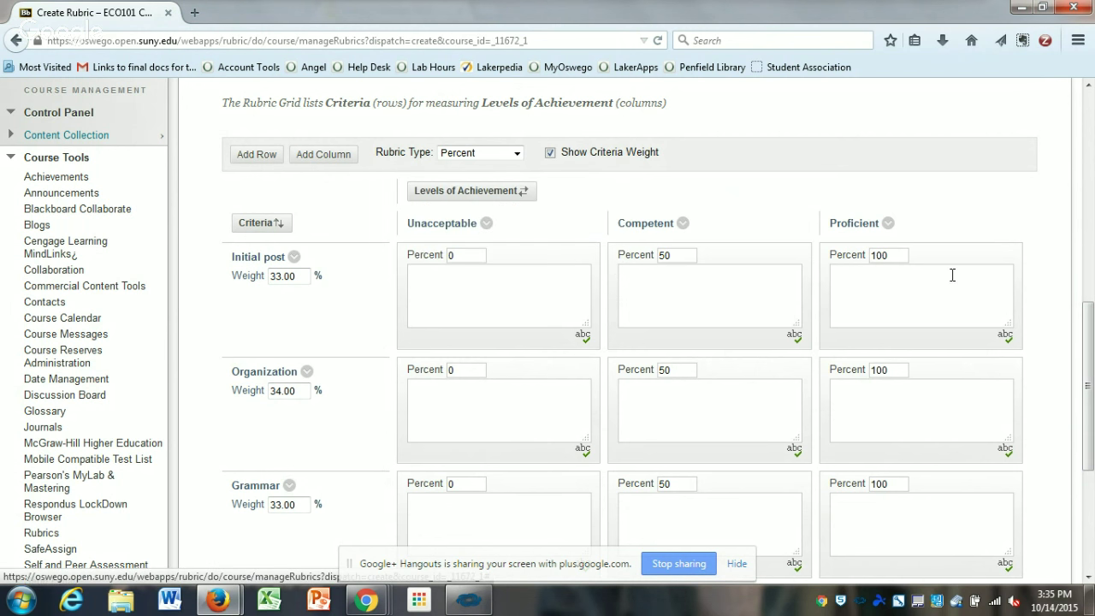
Add a fourth level-of-achievement column to the rubric grid and begin replacing its default name
left_click(323, 156)
left_click(954, 223)
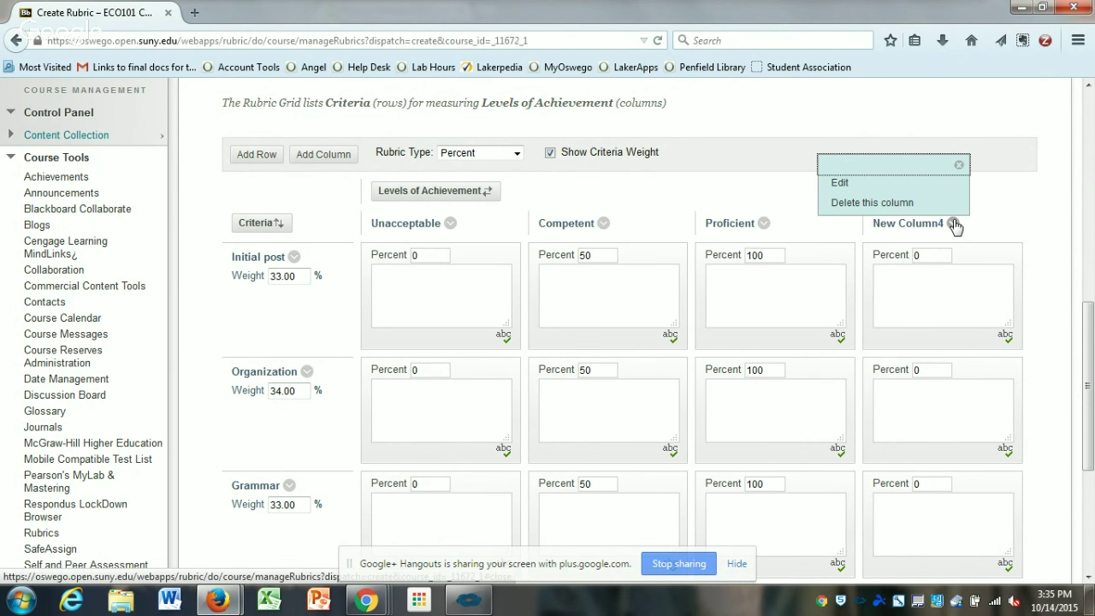
left_click(839, 182)
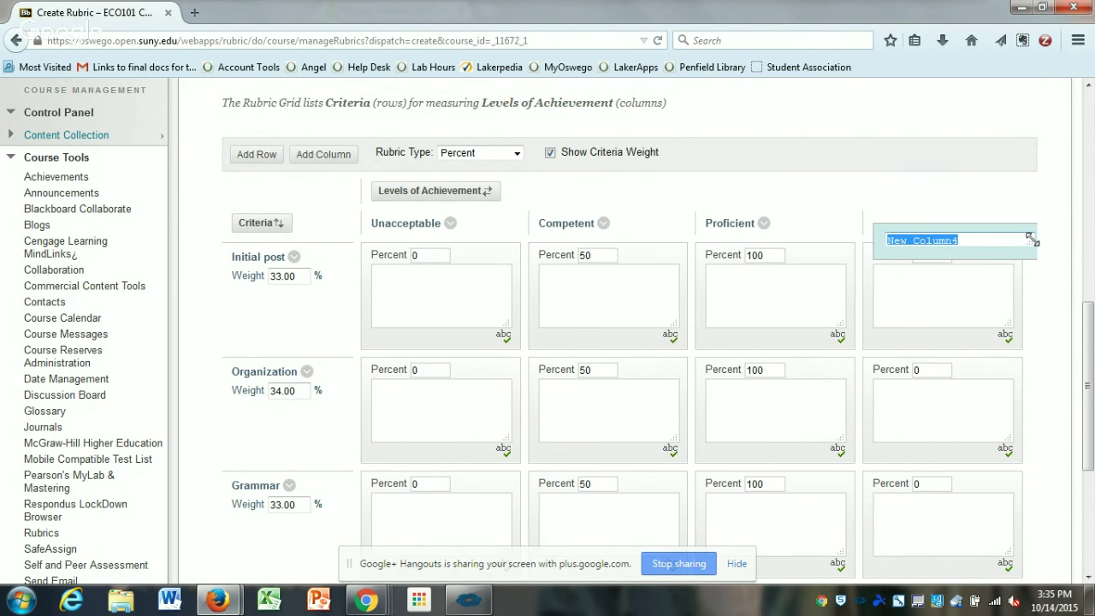
key("BackSpace")
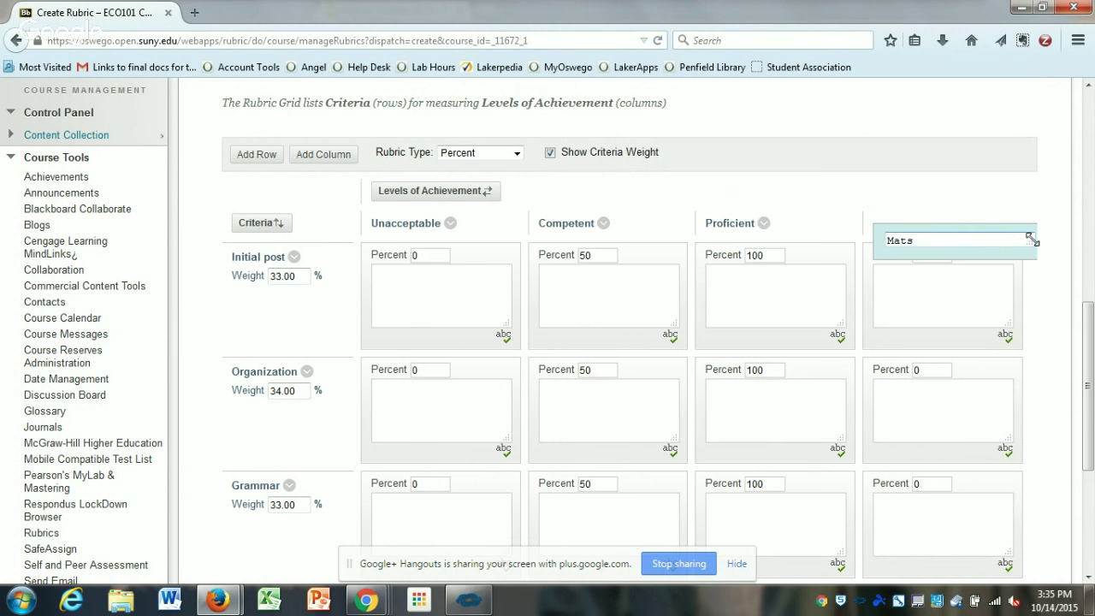
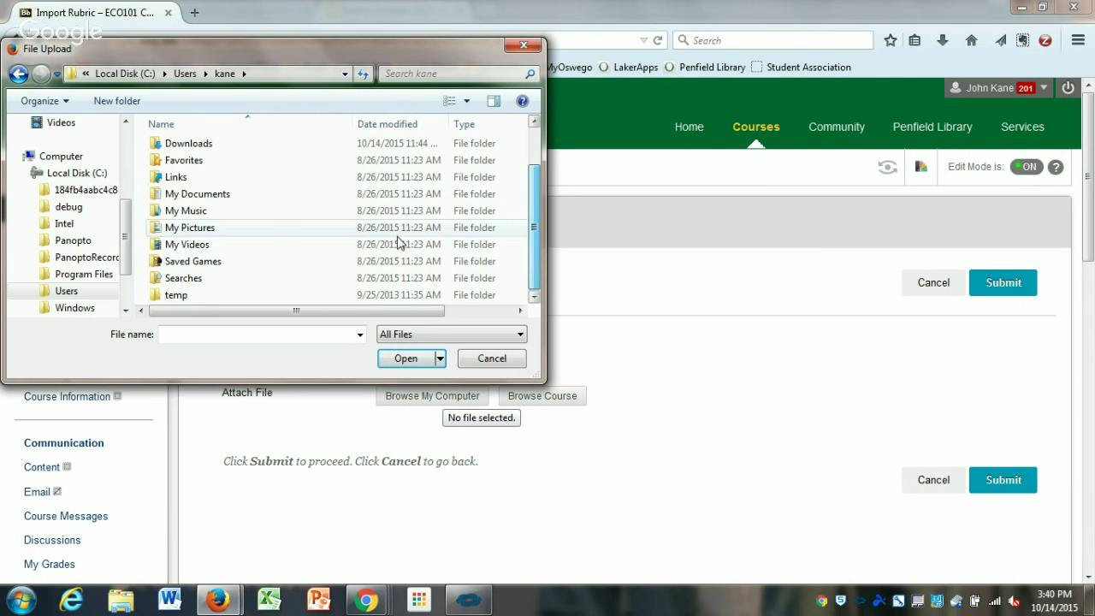
Look through the My Documents folder and the user's profile folder for the rubric file to import
double_click(216, 195)
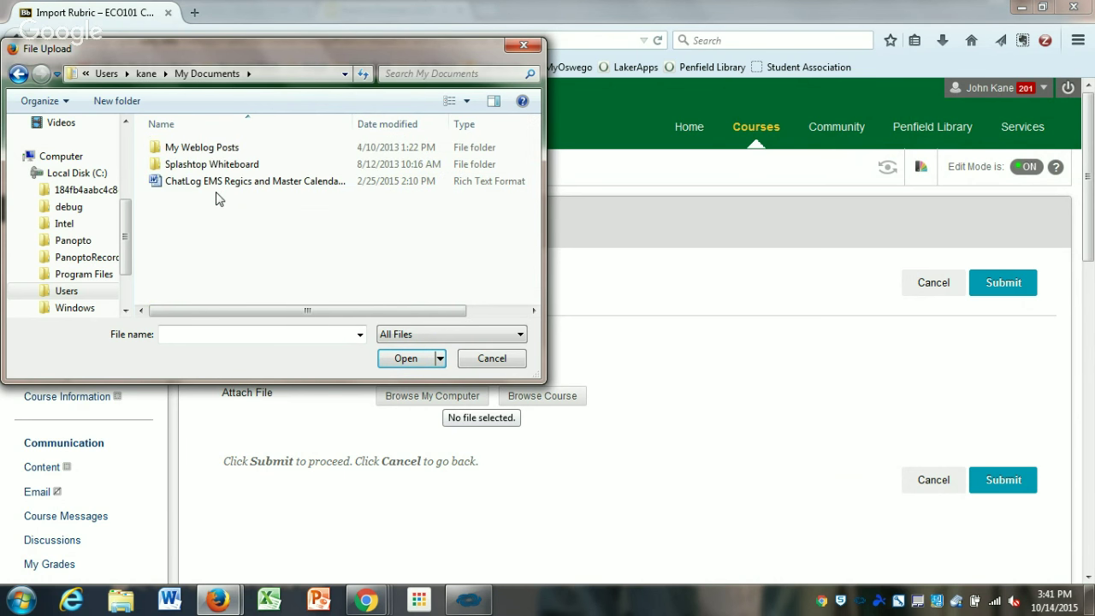
left_click(18, 74)
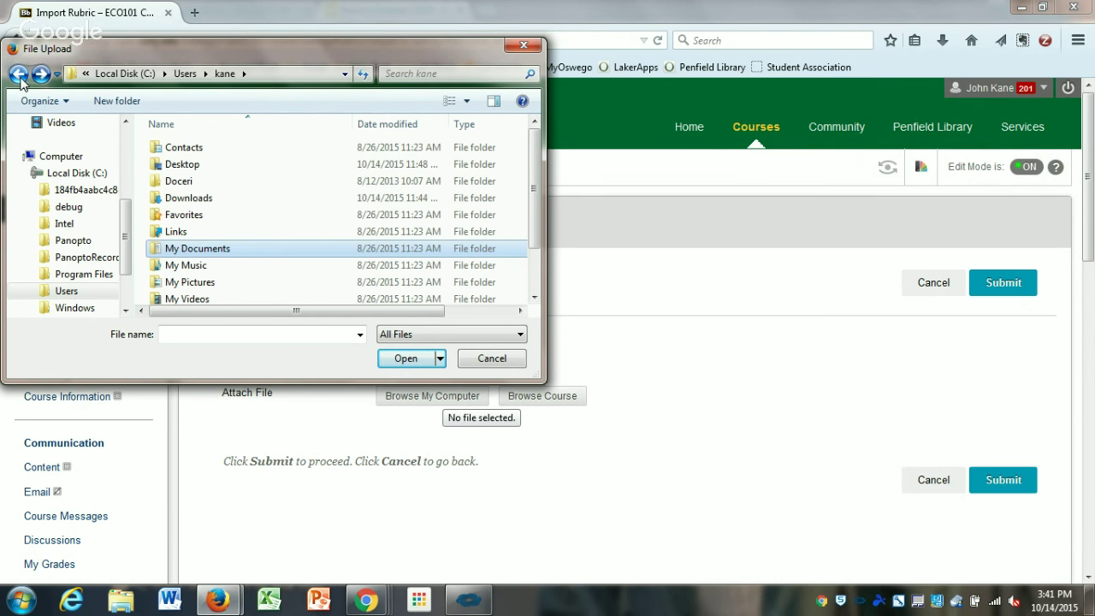
scroll(128, 229, "down", 3)
scroll(133, 237, "up", 2)
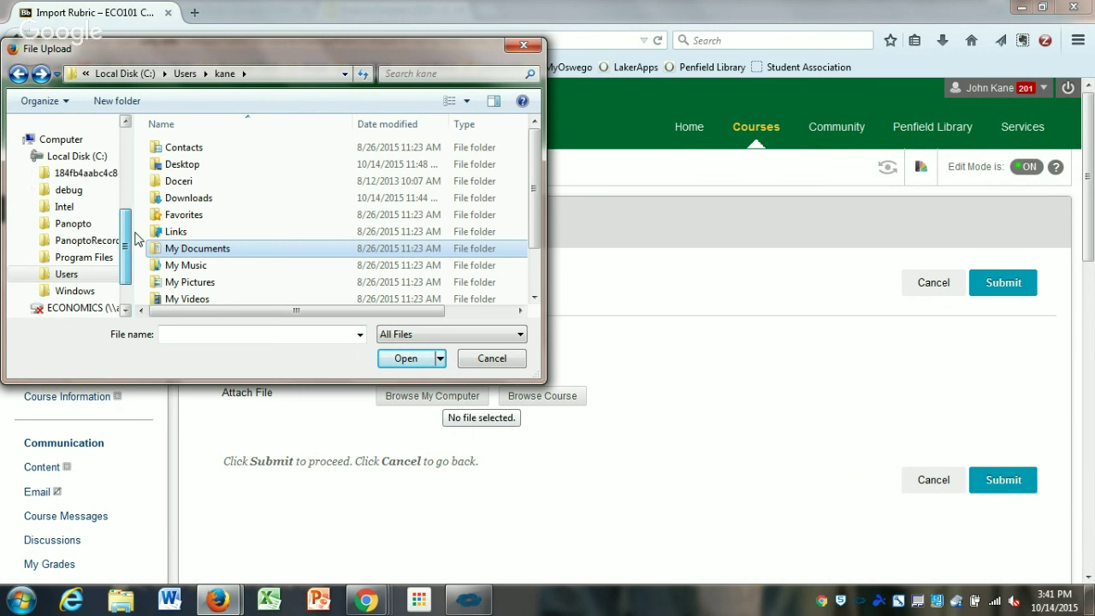
scroll(531, 223, "down", 1)
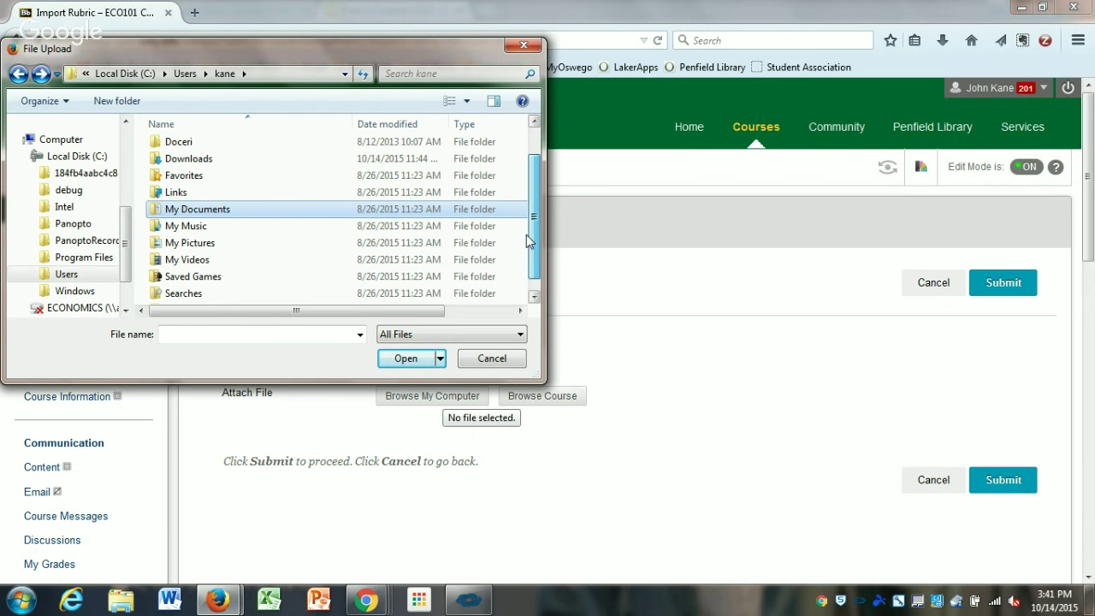
scroll(523, 220, "up", 1)
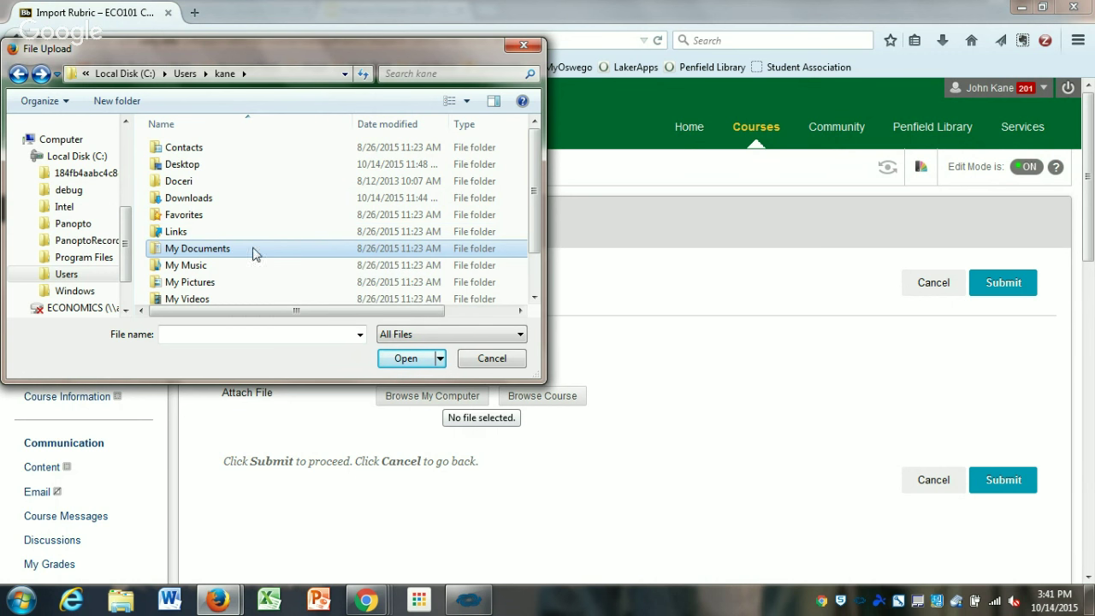
scroll(524, 215, "down", 1)
scroll(524, 215, "up", 1)
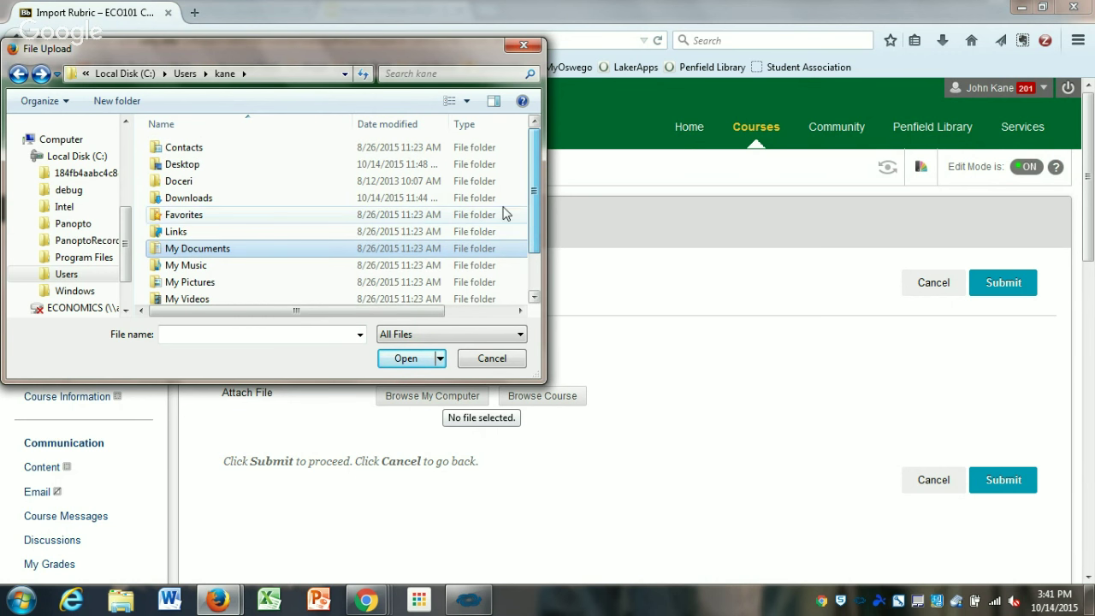
scroll(86, 258, "up", 2)
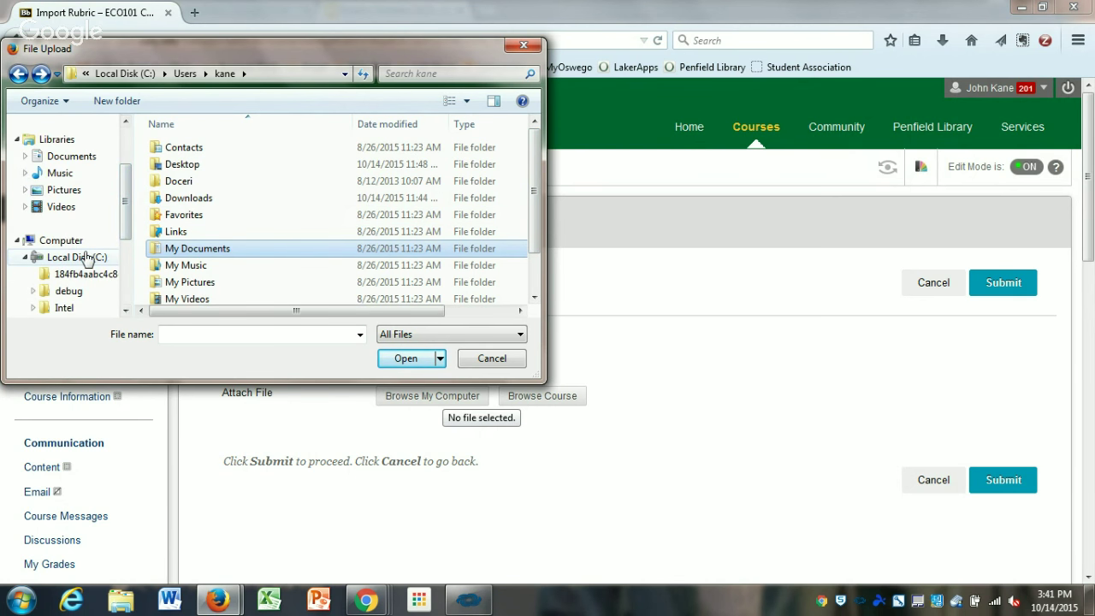
Browse the Users folder on Local Disk (C:) for the rubric file and try to open the cts-user folder
left_click(85, 258)
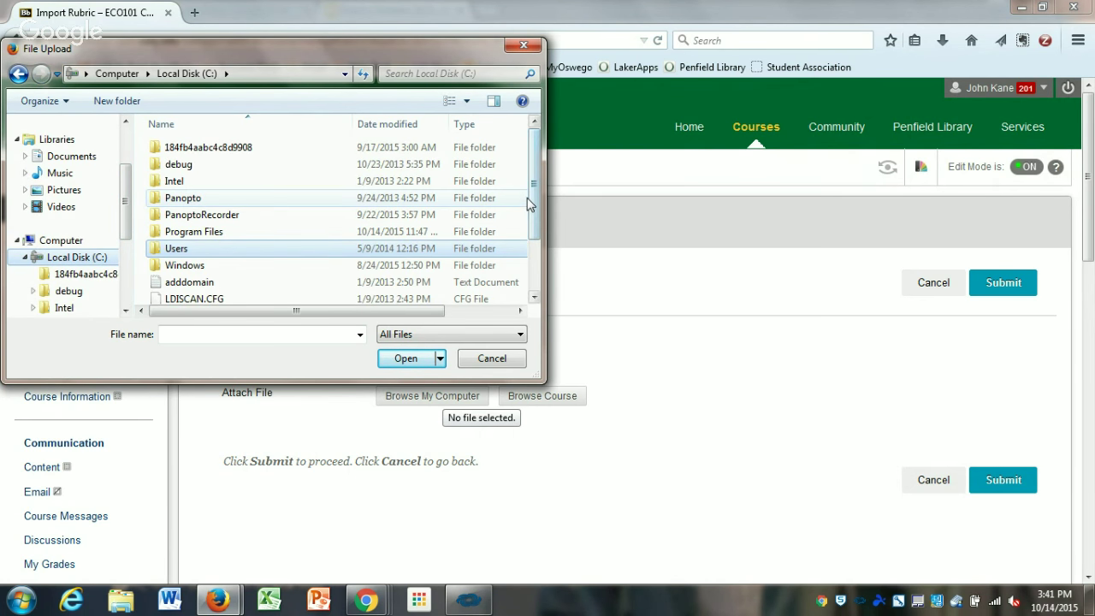
left_click_drag(529, 205, 531, 254)
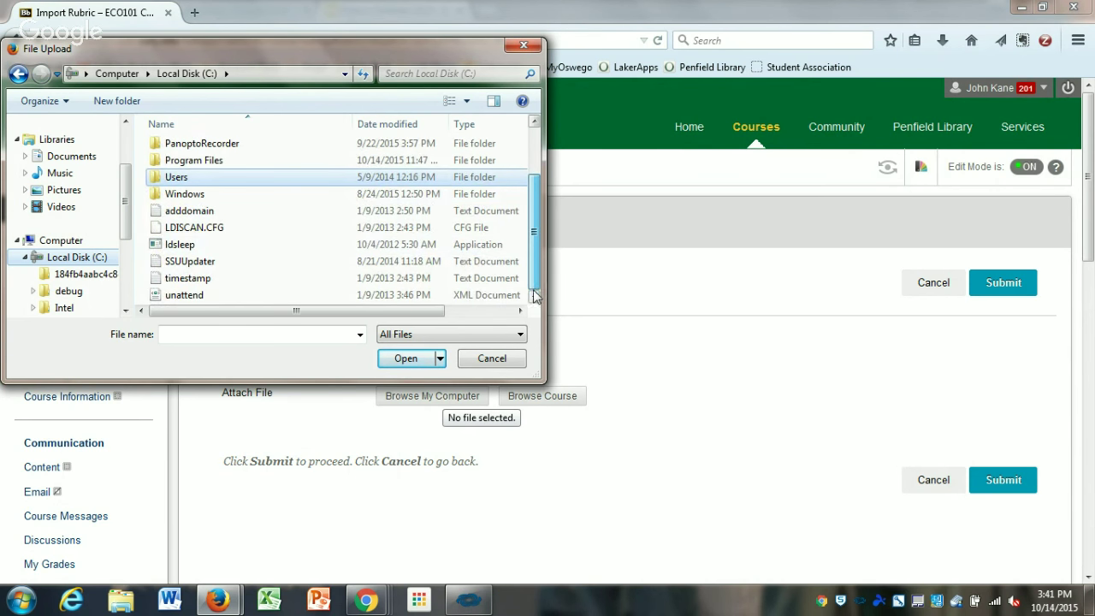
left_click_drag(535, 295, 533, 279)
left_click(190, 205)
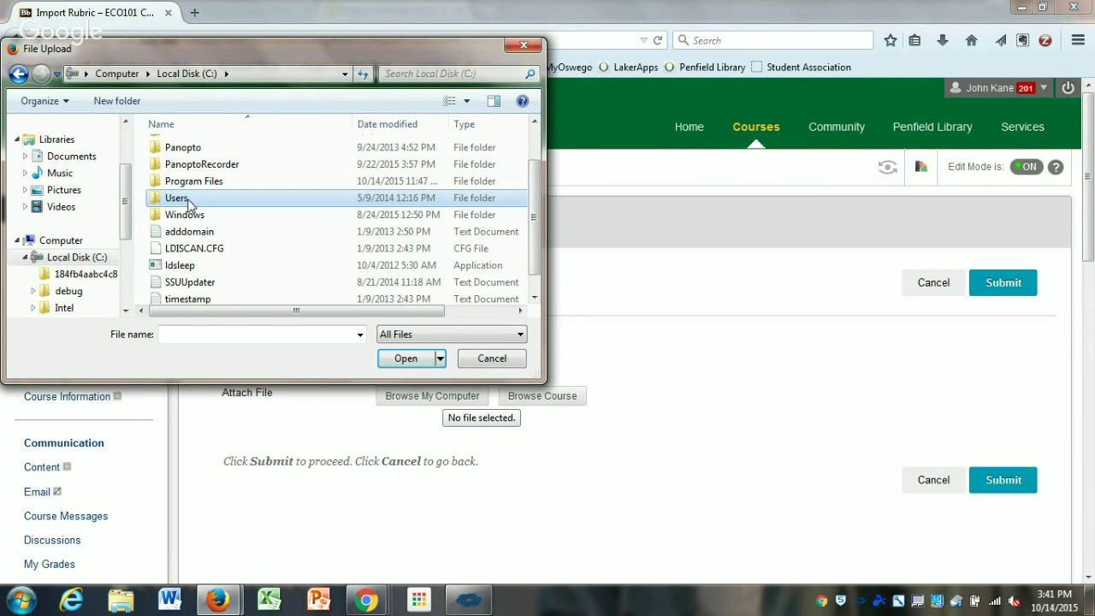
double_click(190, 202)
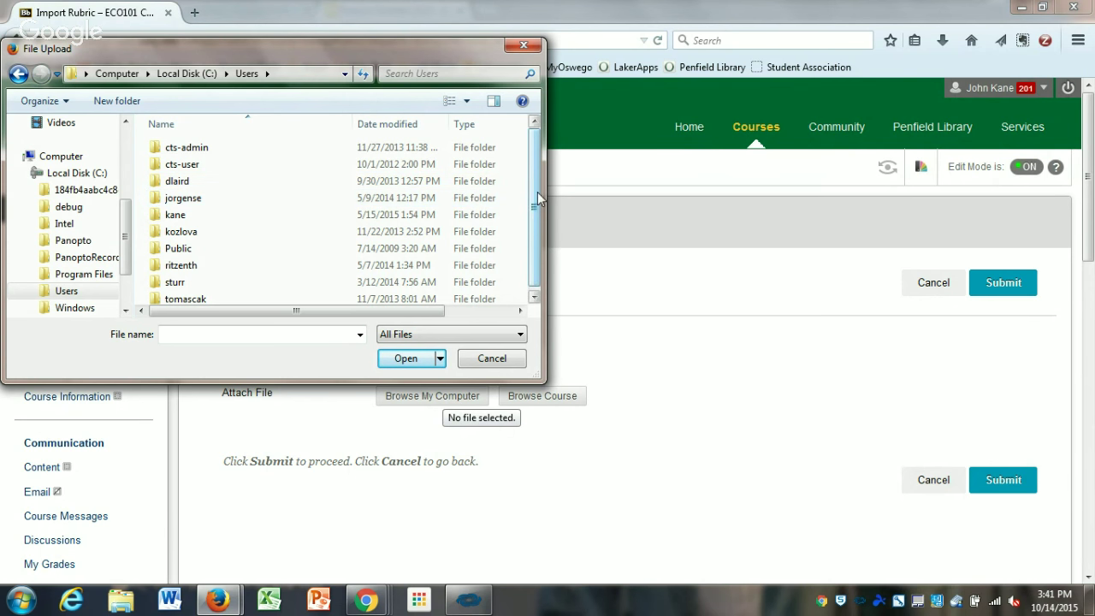
left_click(197, 166)
double_click(197, 166)
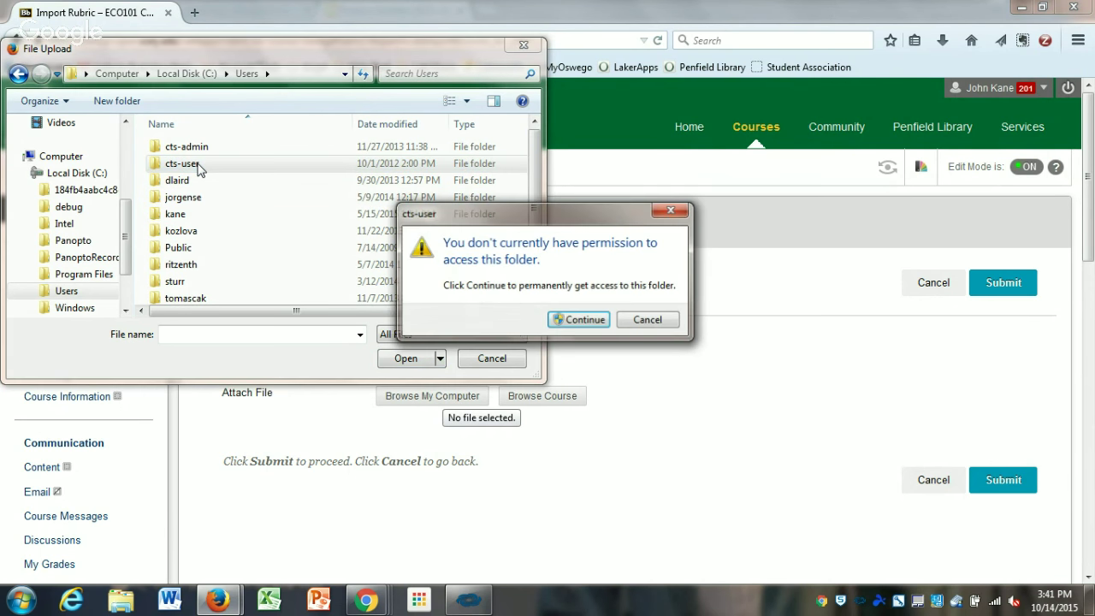
left_click(648, 327)
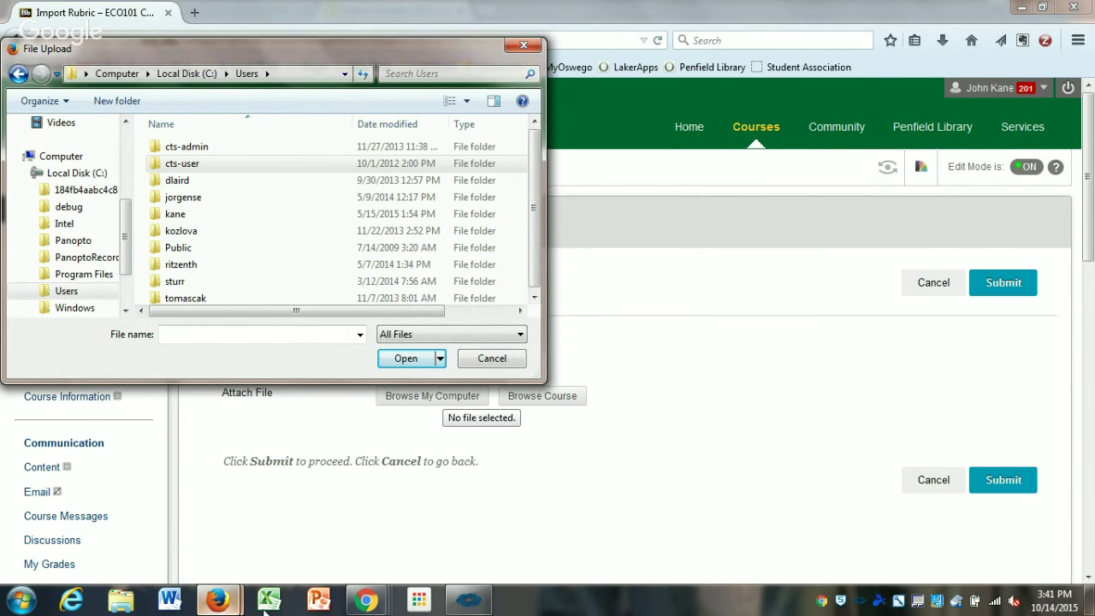
Switch to the Chrome window and bring up My Drive in Google Drive
mouse_move(236, 606)
left_click(190, 530)
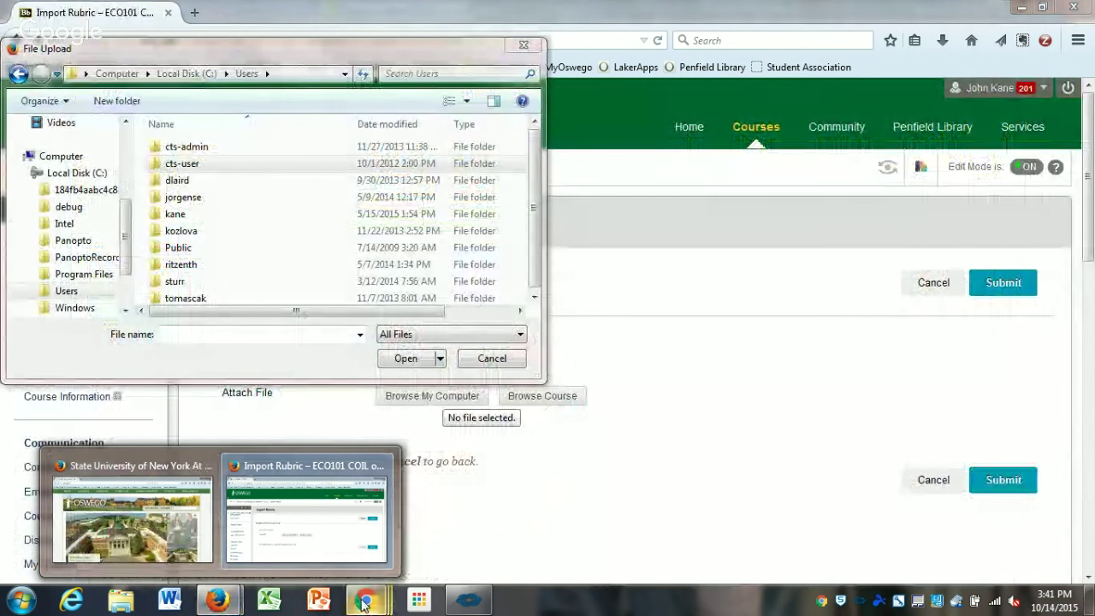
mouse_move(365, 604)
left_click(370, 513)
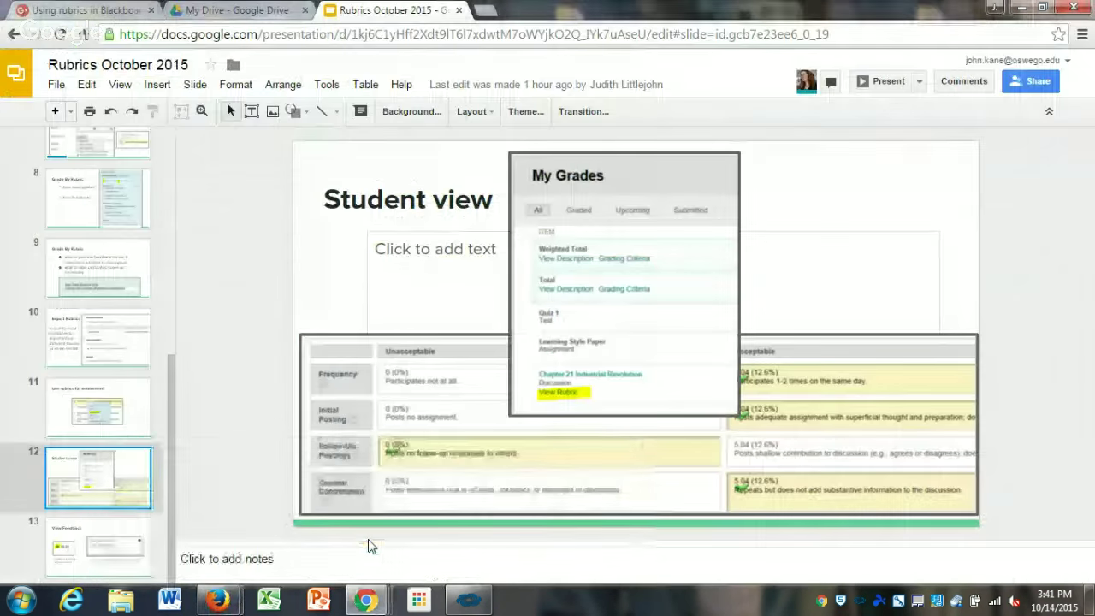
left_click(237, 11)
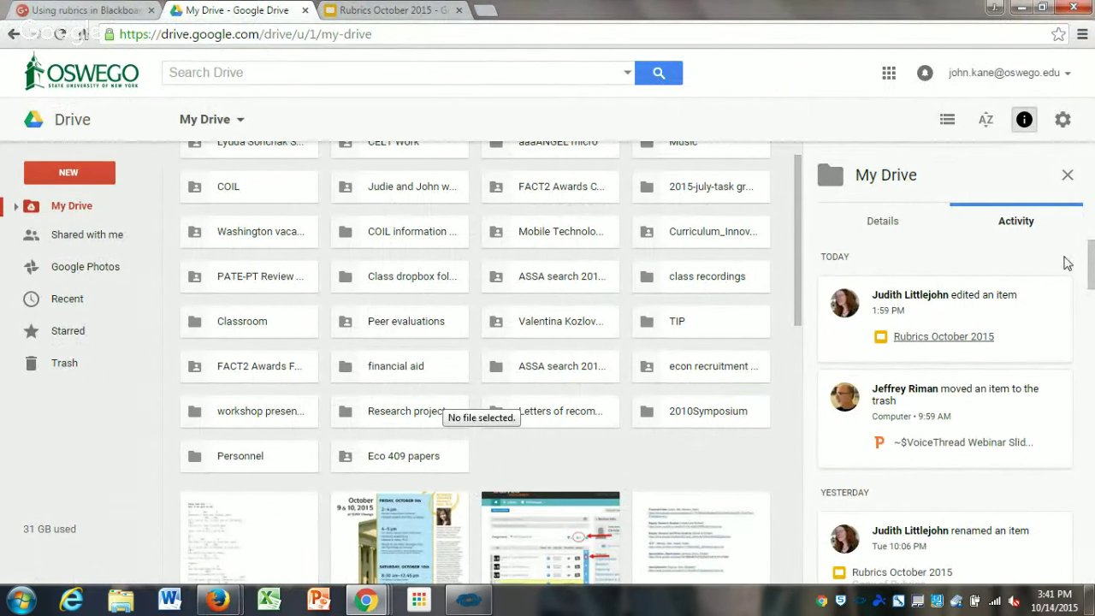
Check the recent activity in My Drive, open the shared work folder, and select its Rubrics folder
scroll(1092, 291, "down", 2)
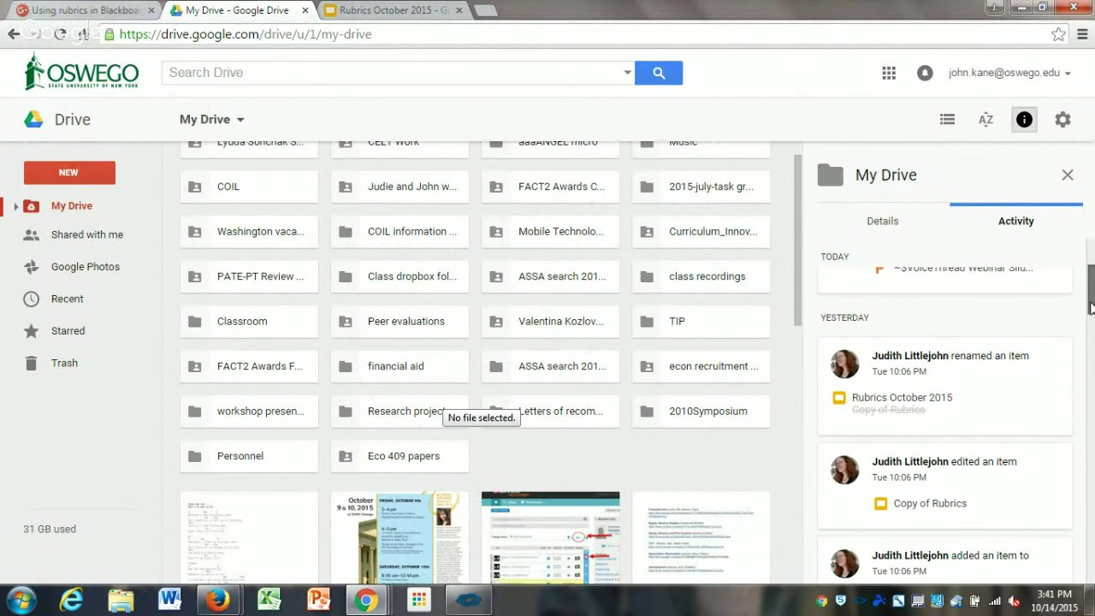
scroll(1093, 295, "up", 2)
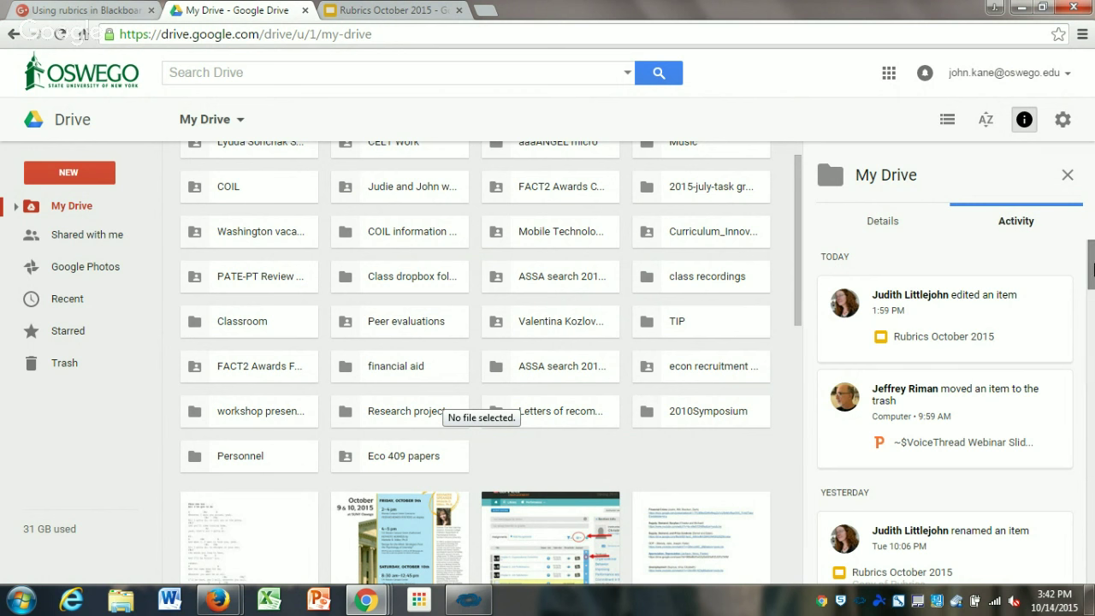
mouse_move(1092, 257)
left_mouse_down()
mouse_move(1092, 334)
mouse_move(1092, 260)
left_mouse_up()
double_click(416, 208)
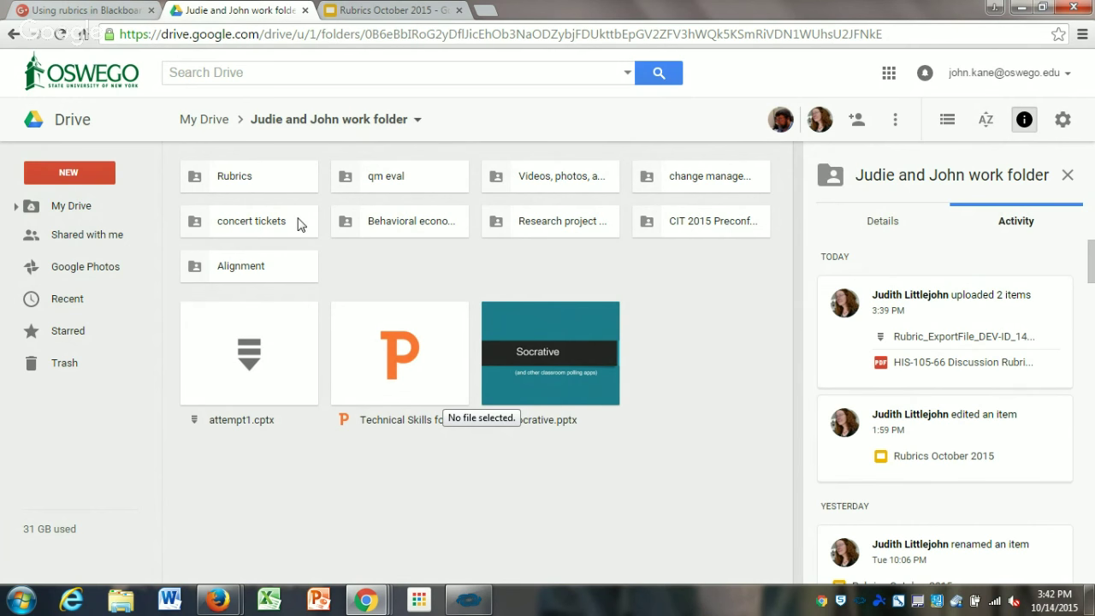
left_click(261, 186)
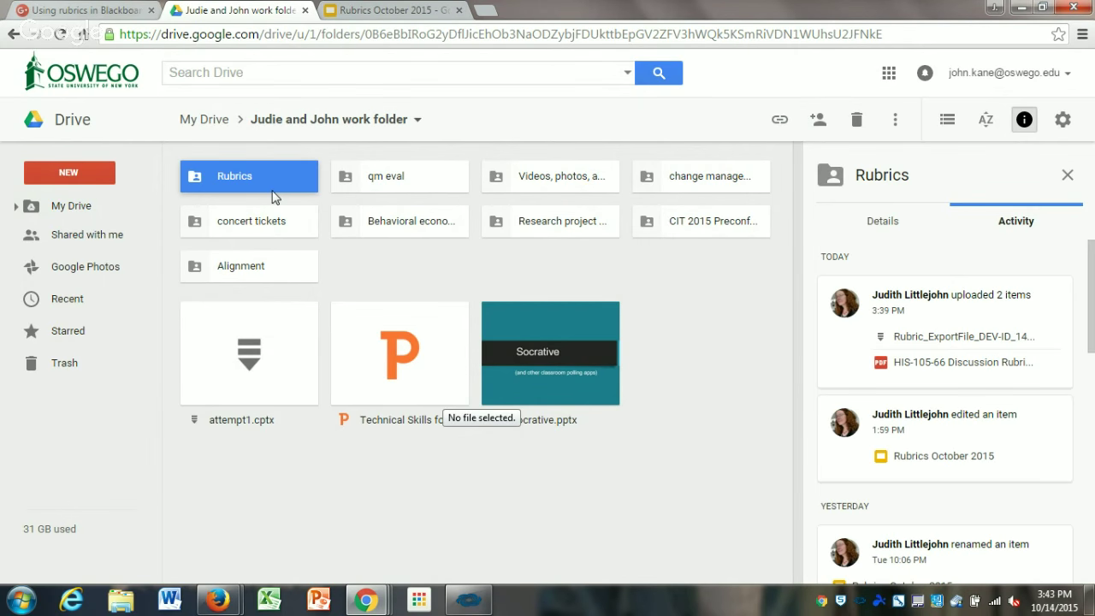
Reduce the Google Drive window from full screen and move it lower on the desktop
double_click(792, 16)
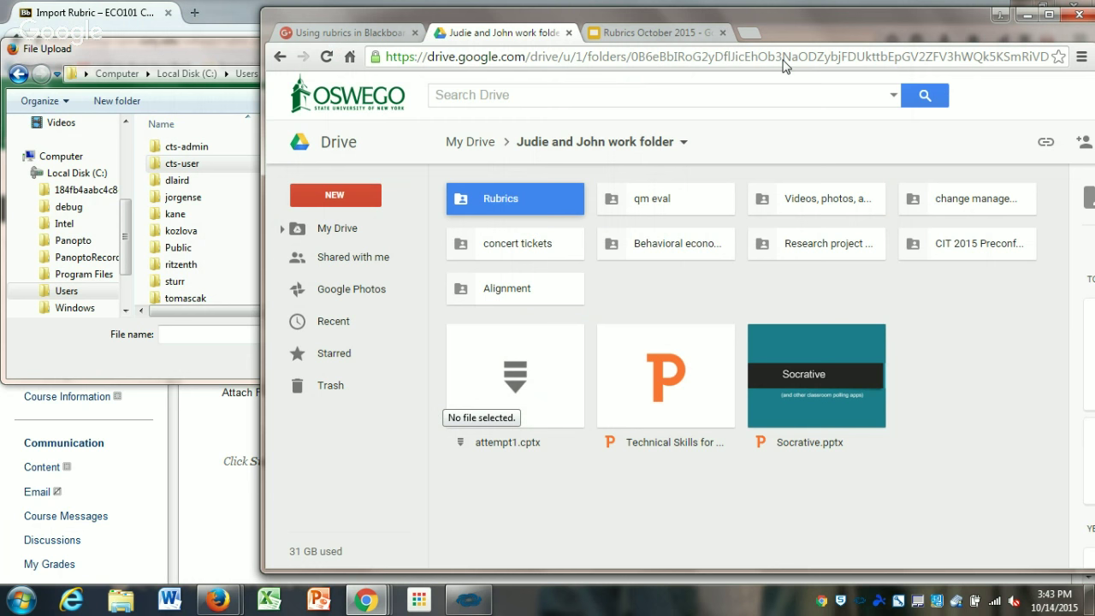
left_click_drag(786, 15, 737, 289)
left_click(968, 7)
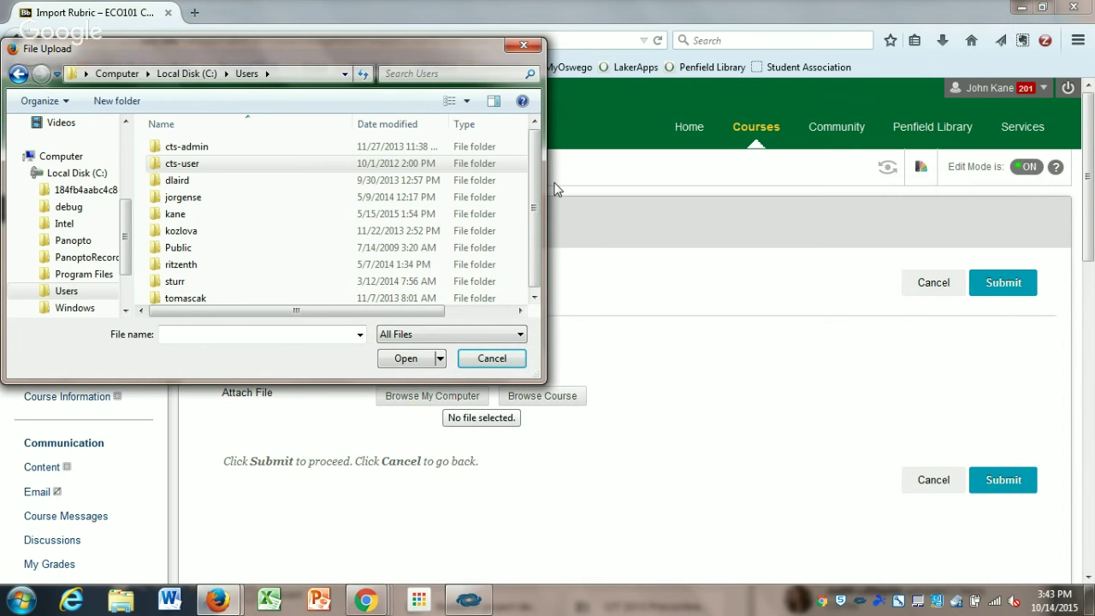
Cancel the rubric file upload dialog and minimize the Firefox windows to reveal the desktop
key("Escape")
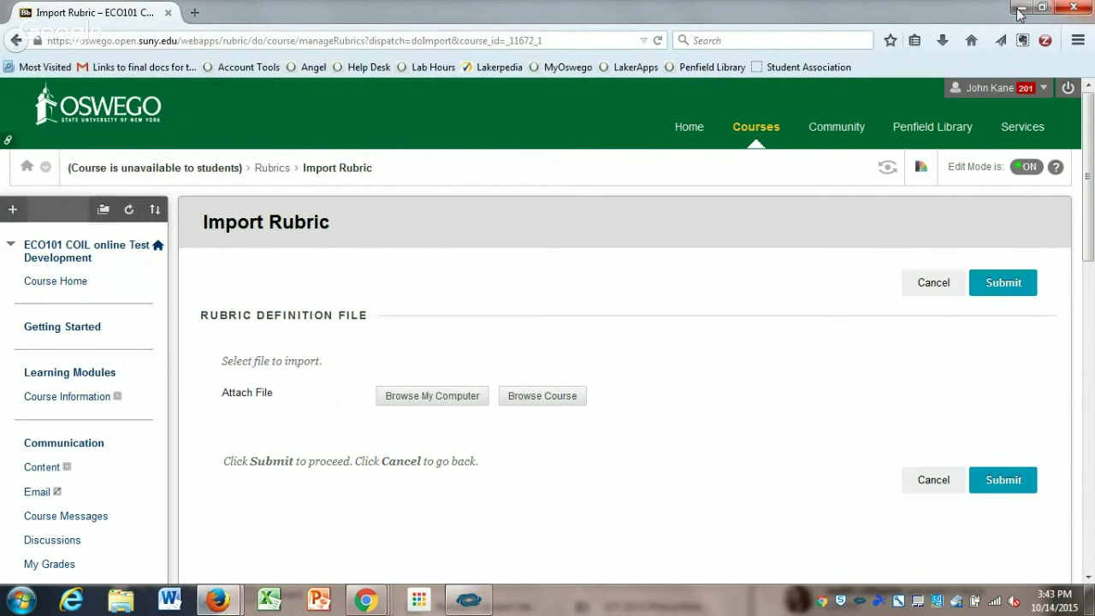
left_click(1021, 8)
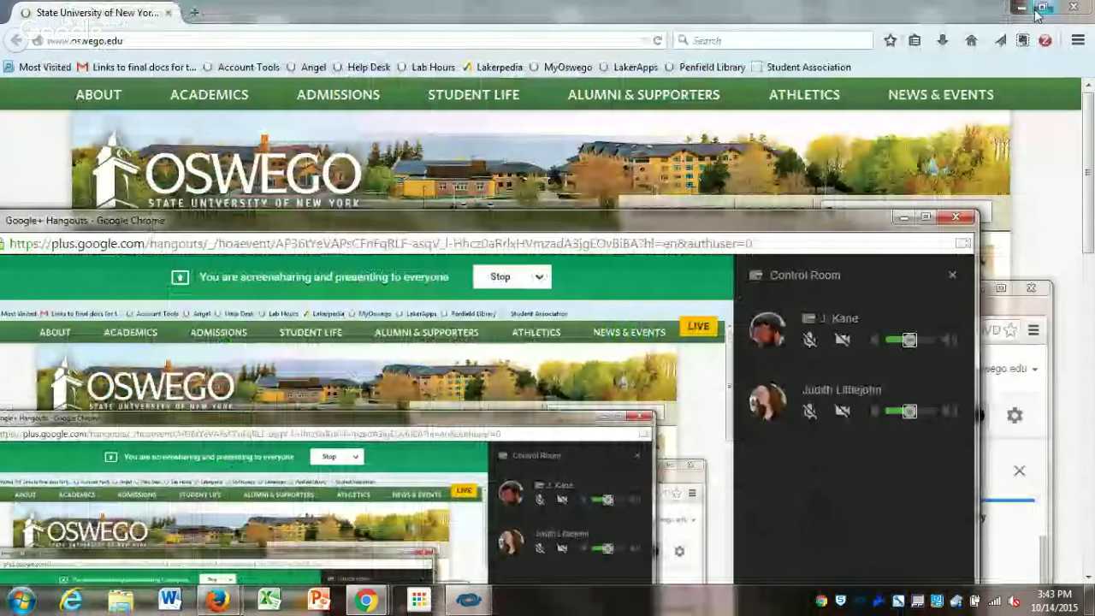
left_click(1018, 11)
left_click(1019, 12)
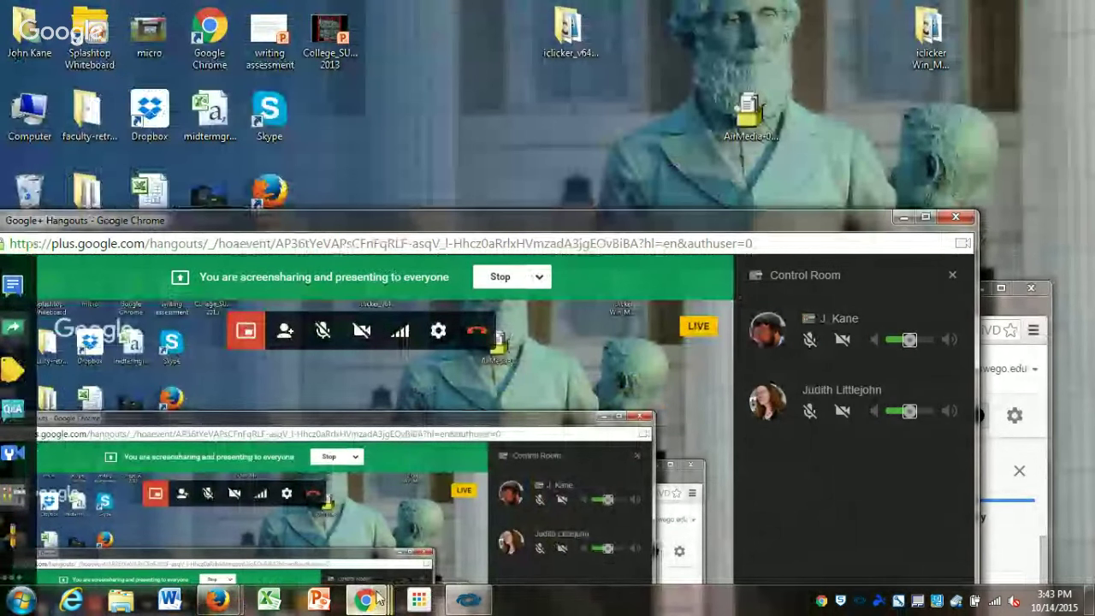
Bring the Google Drive window in front of the Hangouts window and move it to the desktop's upper-left area
mouse_move(376, 604)
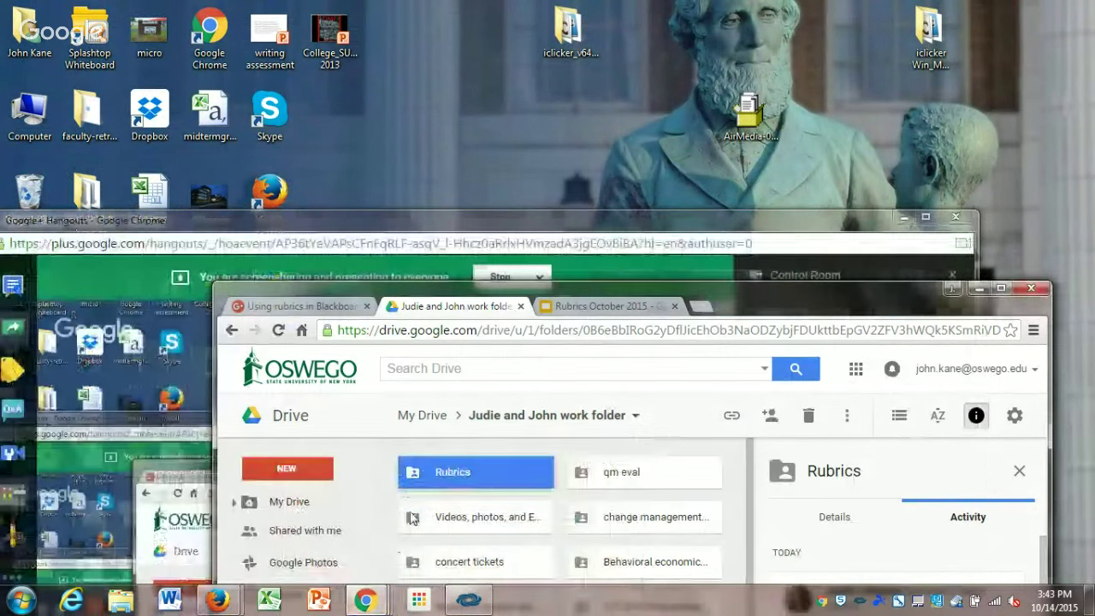
left_click(368, 520)
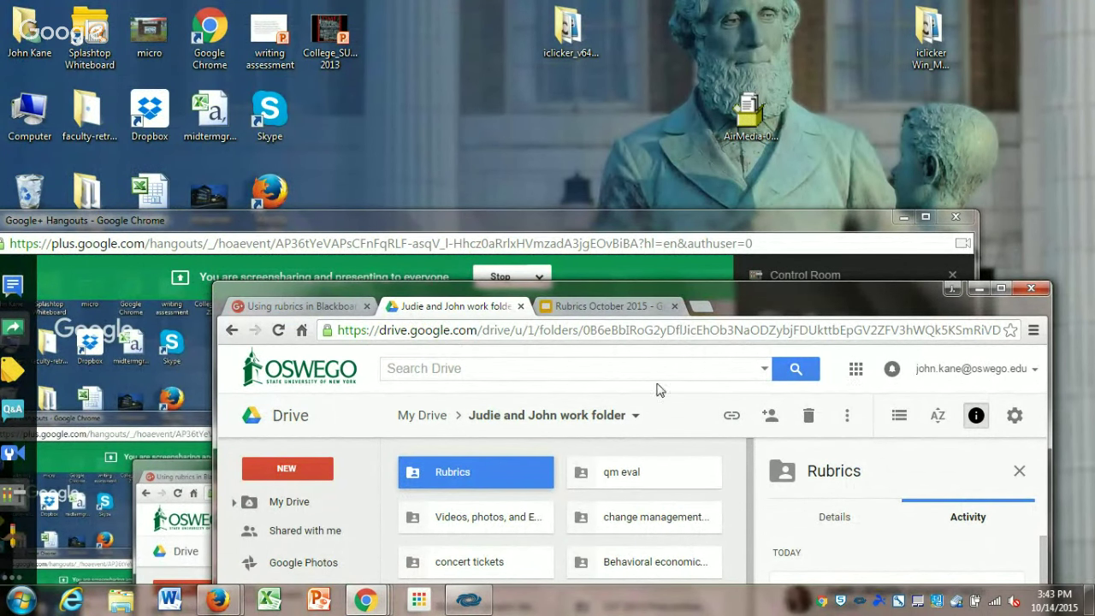
left_click(195, 473)
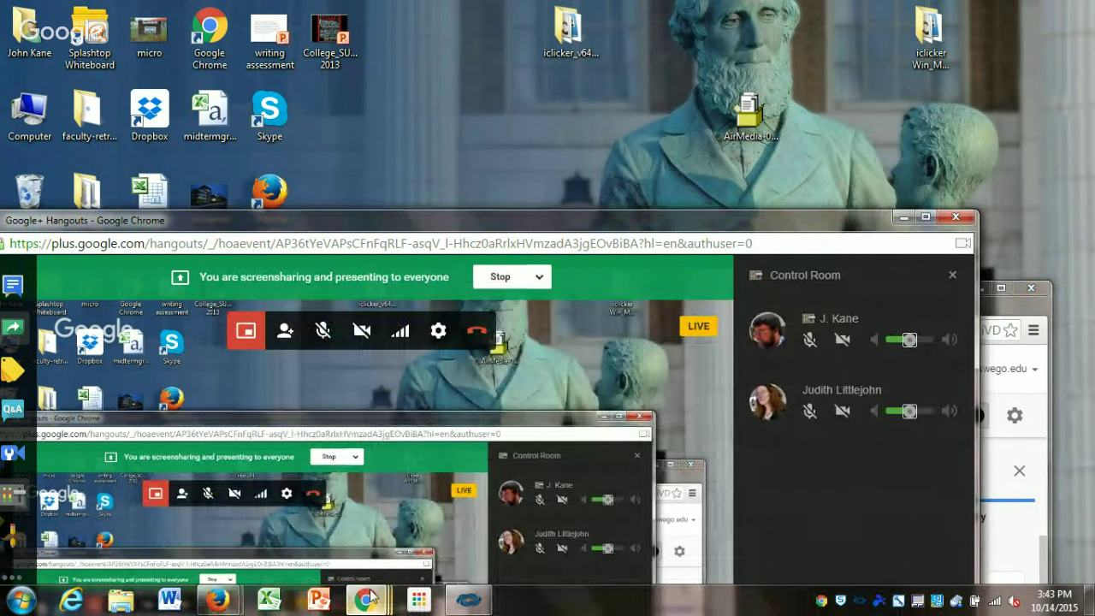
mouse_move(370, 597)
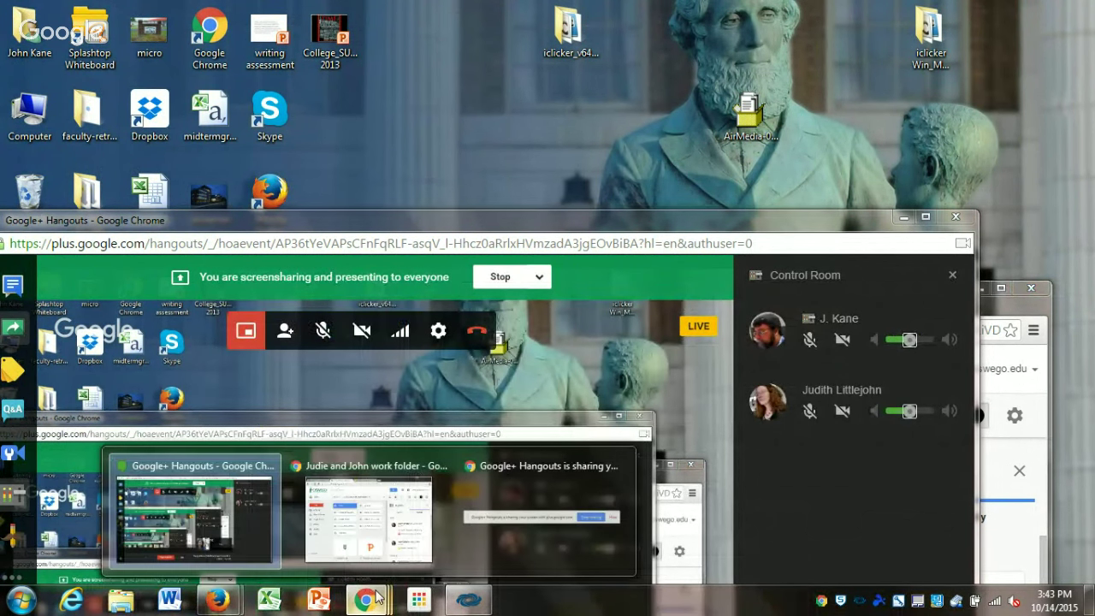
mouse_move(345, 541)
left_click(346, 541)
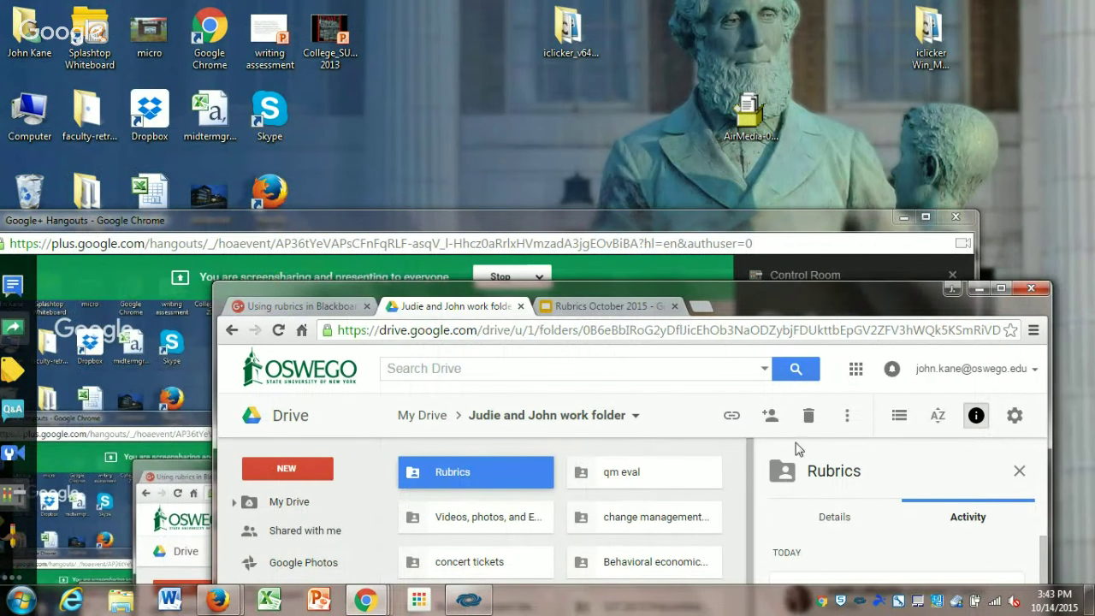
left_click_drag(708, 290, 329, 2)
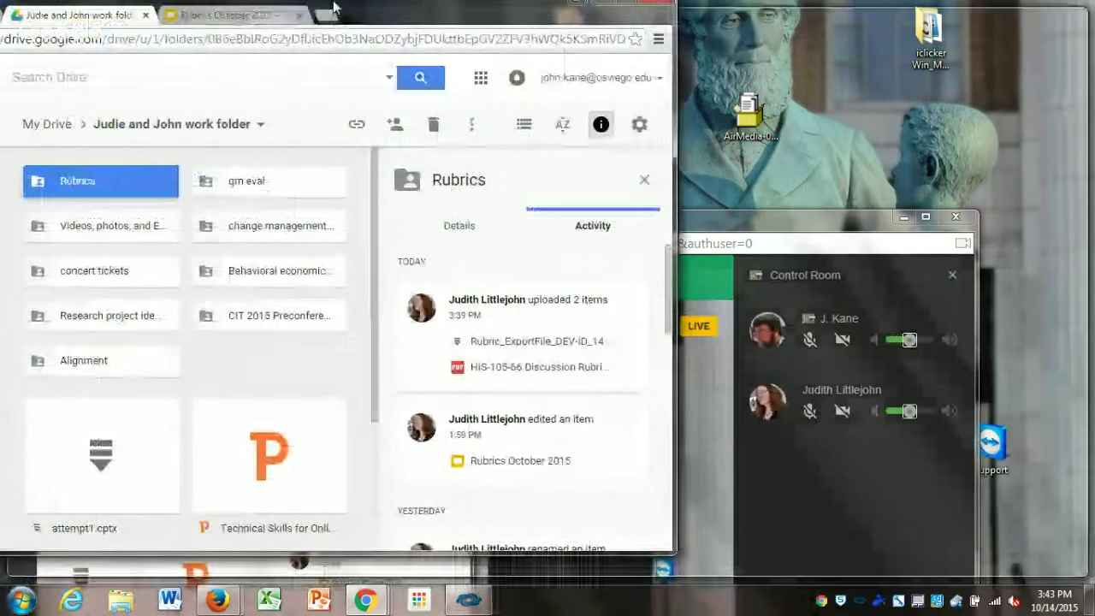
Open the Rubrics folder in the shared work folder and select Rubric_ExportFile_DEV-ID_1444851562412.zip
left_click_drag(770, 10, 333, 99)
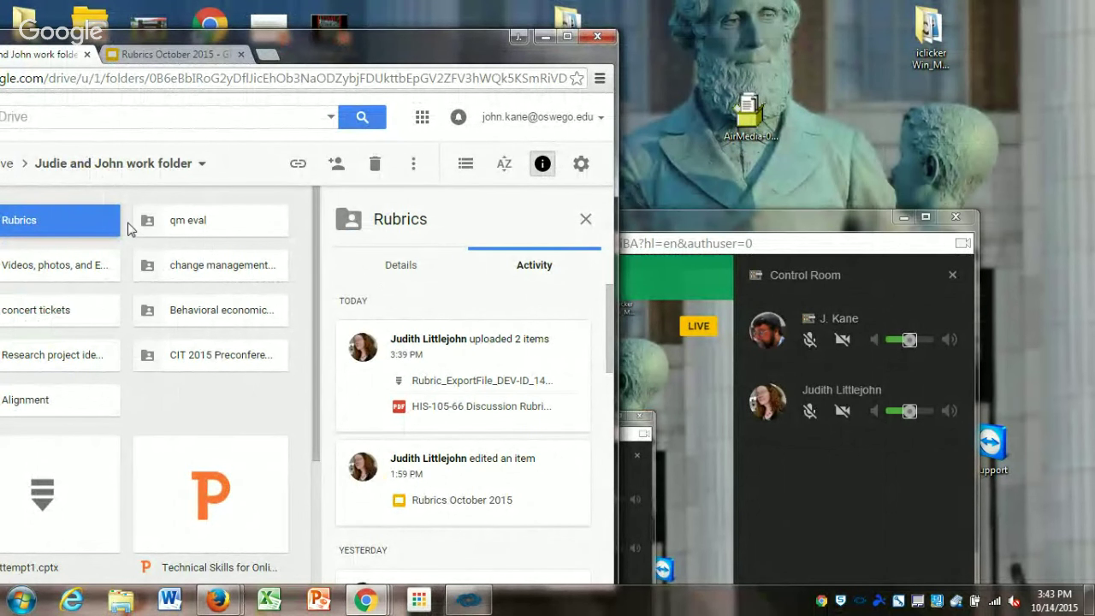
double_click(67, 224)
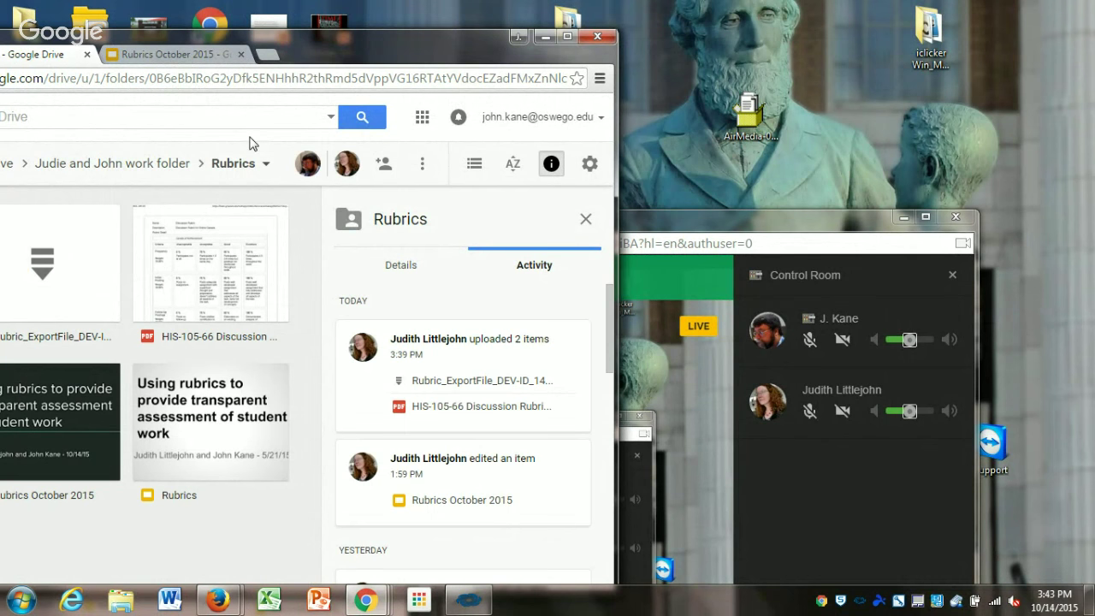
left_click(49, 272)
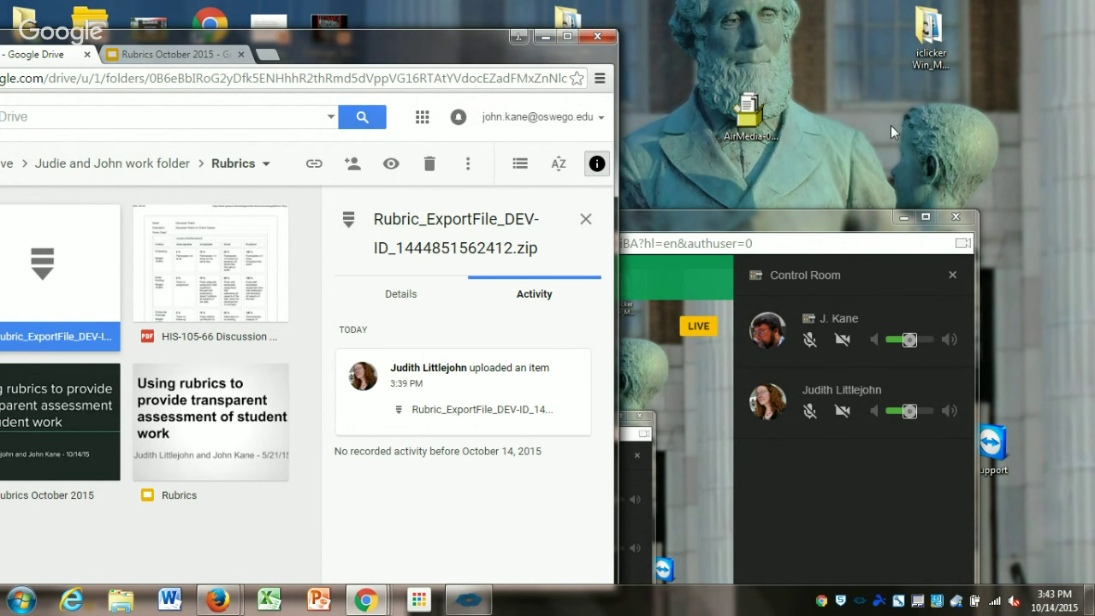
Try to copy the selected rubric export zip from Google Drive onto the desktop
left_click_drag(56, 278, 996, 117)
left_click_drag(943, 141, 943, 141)
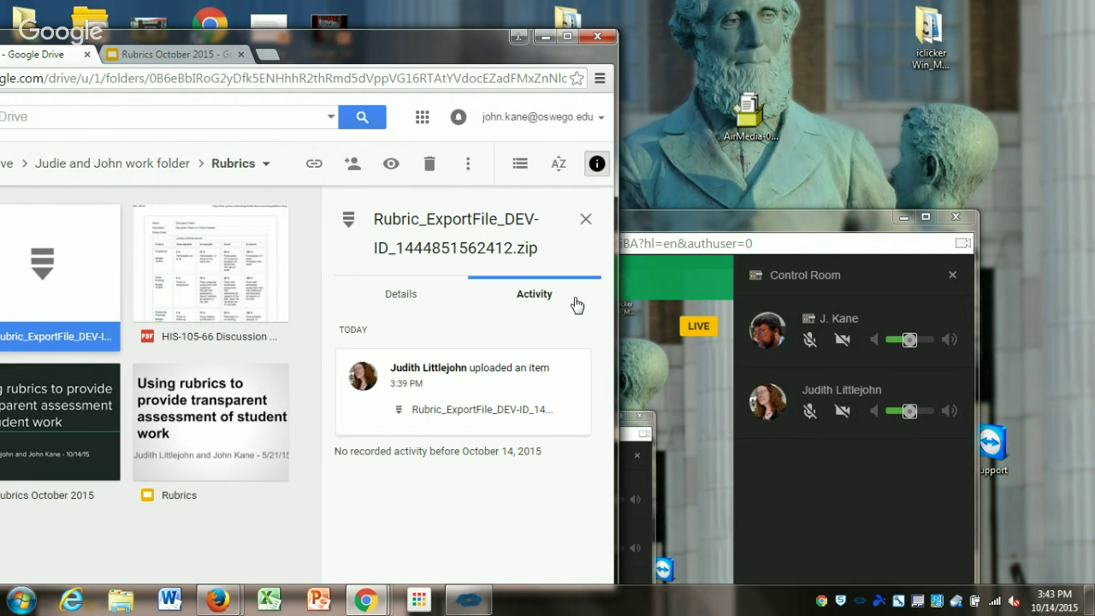
left_click_drag(42, 261, 1061, 183)
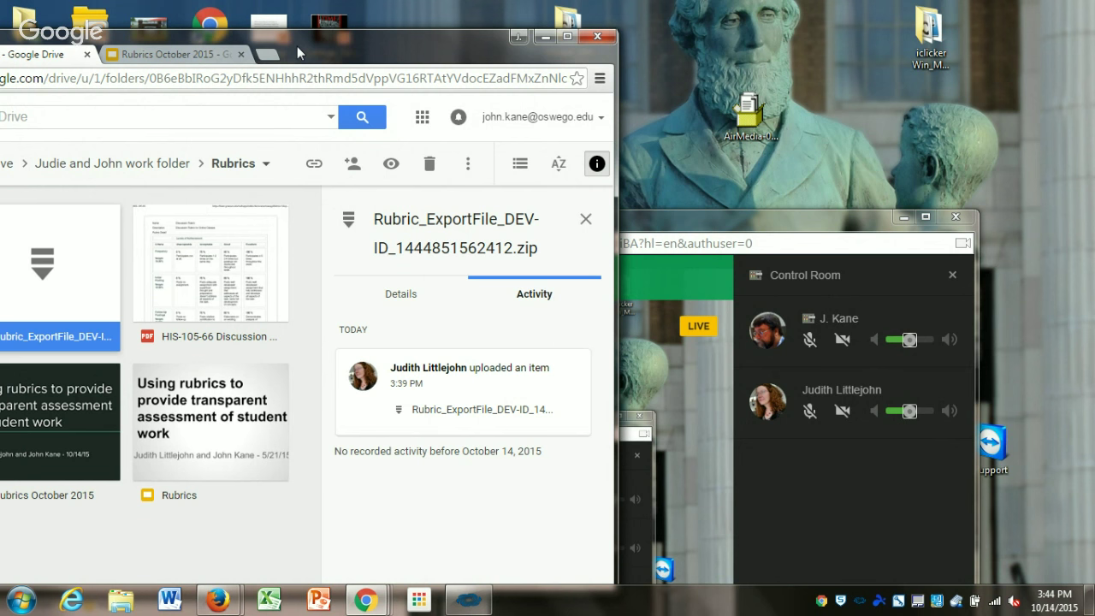
Reposition the Google Drive window to show more of the Rubrics folder and retry copying the export zip to the desktop
left_click_drag(346, 46, 346, 29)
left_click_drag(185, 25, 184, 30)
left_click_drag(102, 31, 294, 35)
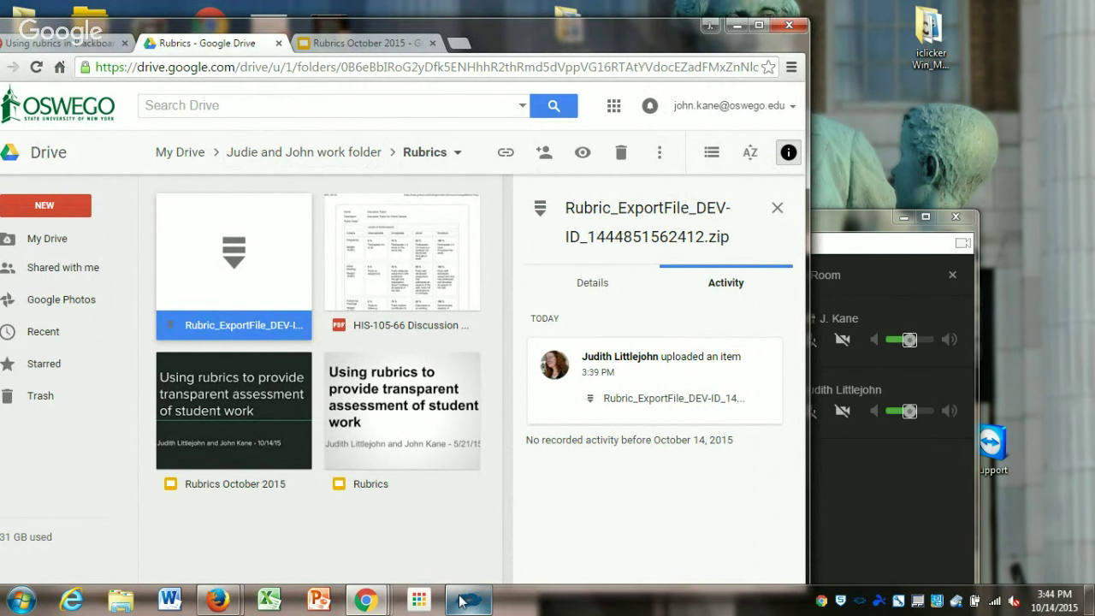
left_click(366, 600)
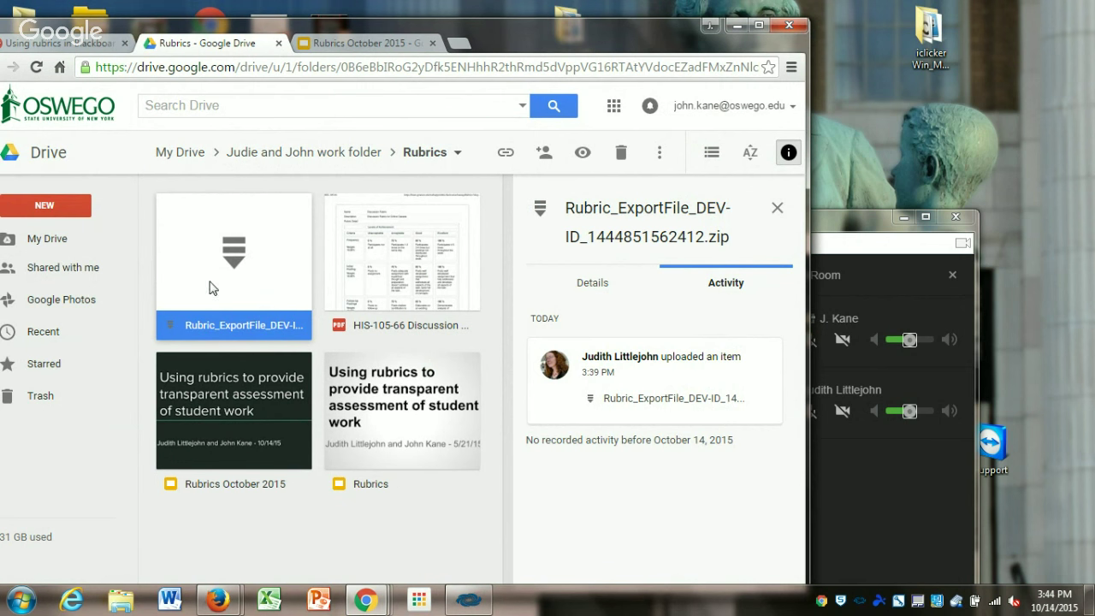
left_click_drag(228, 279, 948, 121)
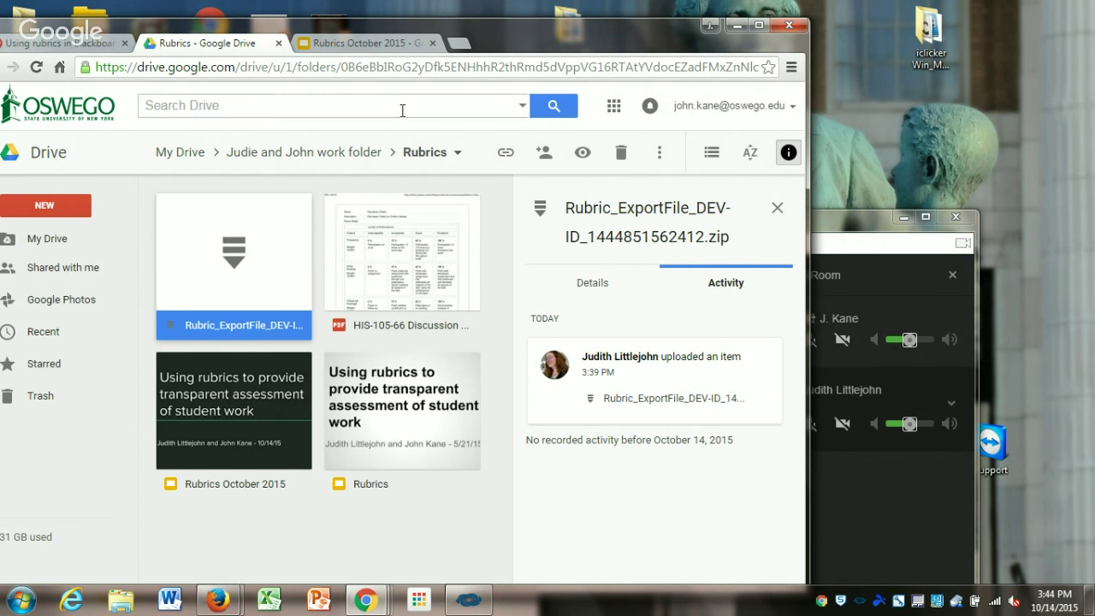
Switch to the Firefox window with the Import Rubric page
mouse_move(238, 602)
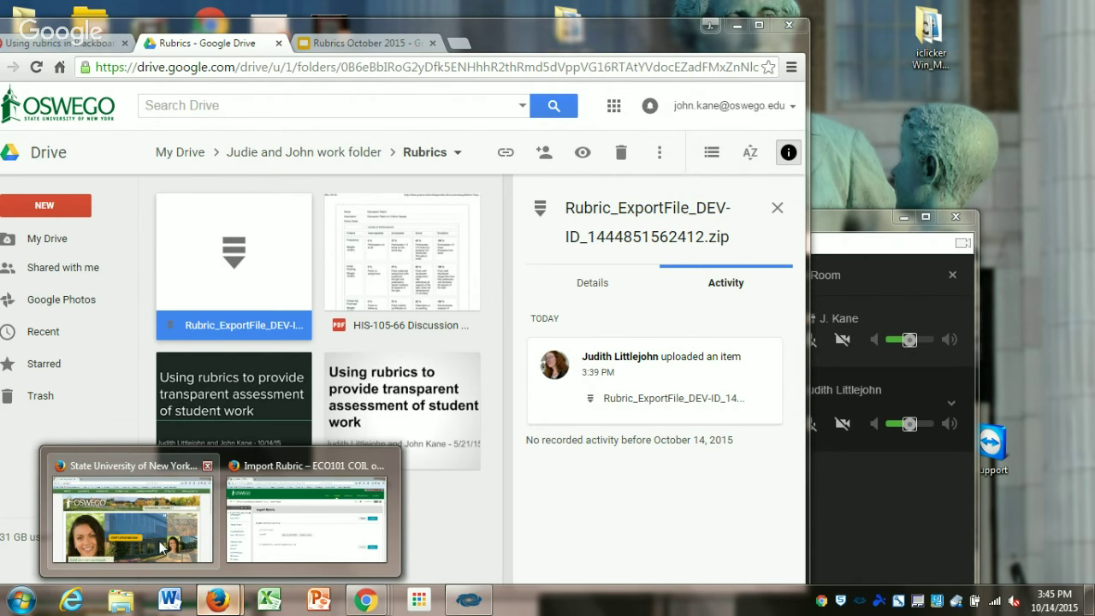
mouse_move(154, 542)
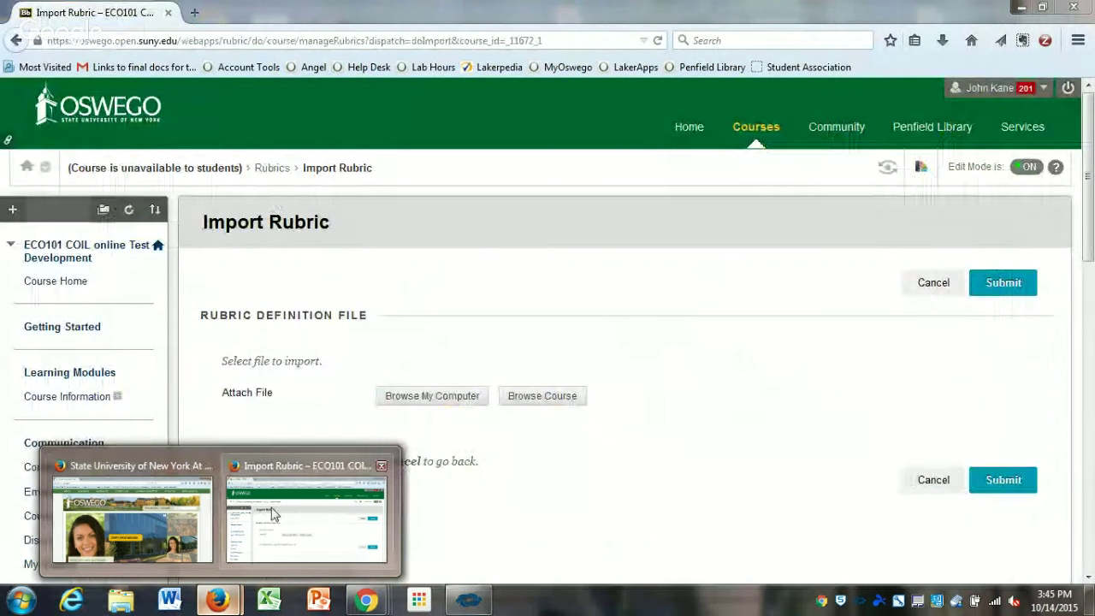
left_click(306, 513)
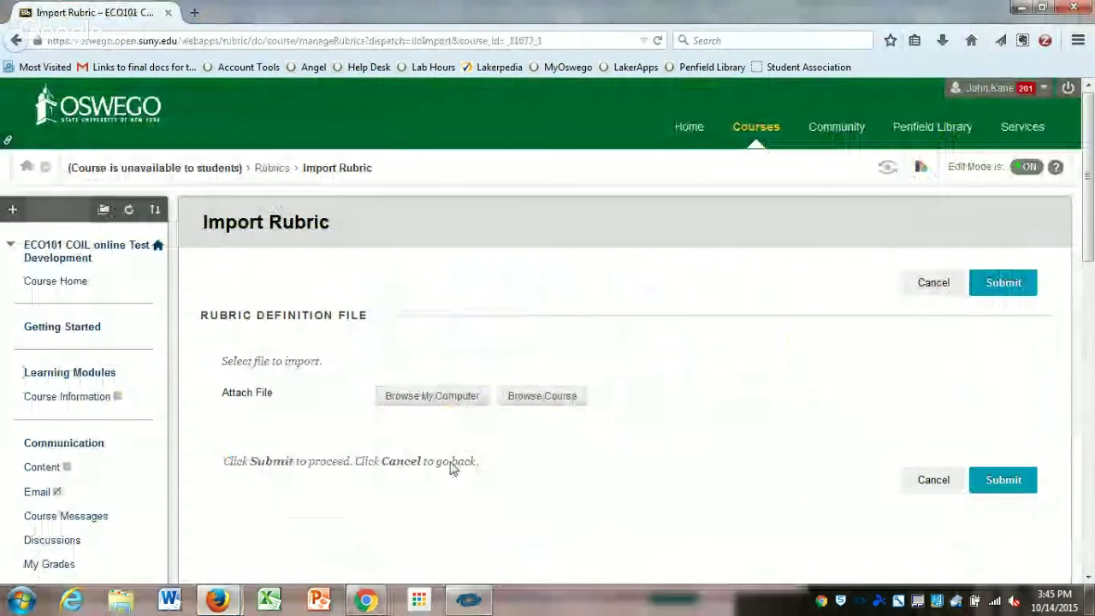
Browse the computer's Favorites for the rubric file to attach, and decline placing a shortcut on the desktop
left_click(440, 397)
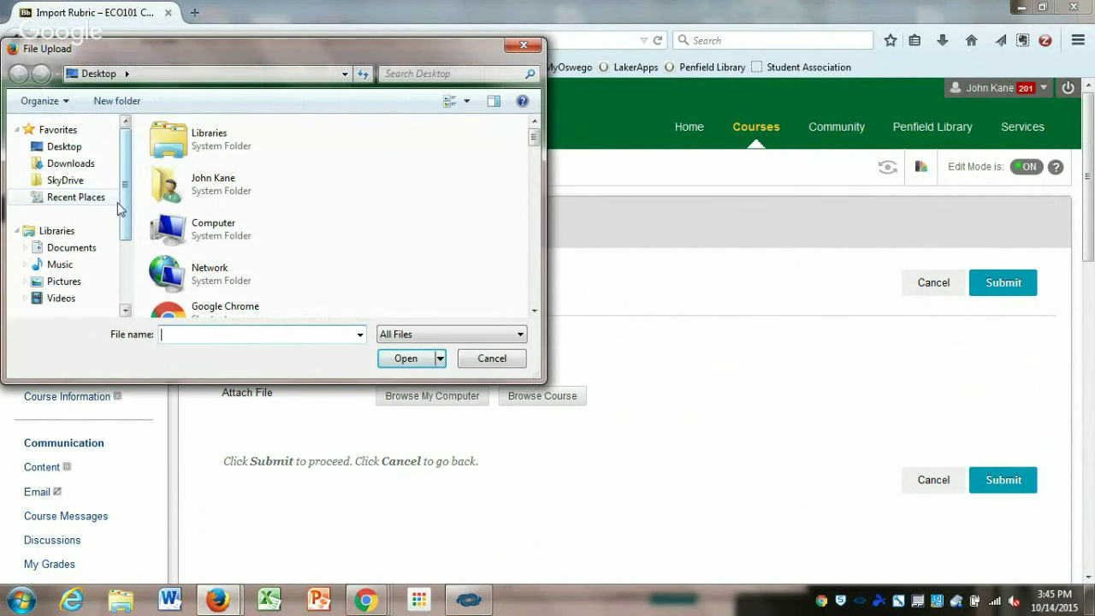
left_click(58, 130)
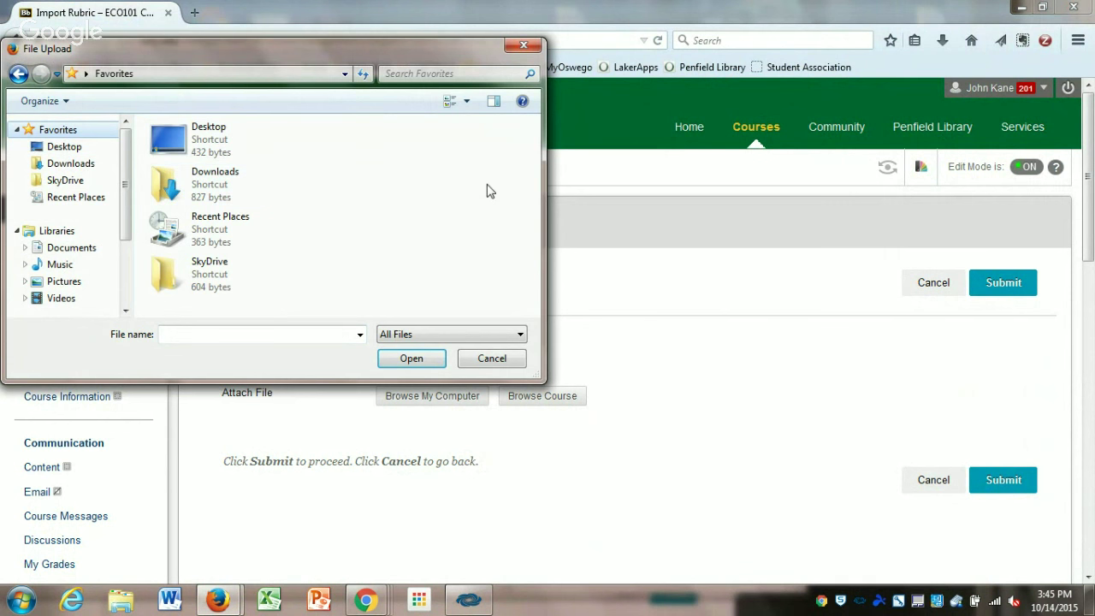
left_click_drag(125, 223, 133, 280)
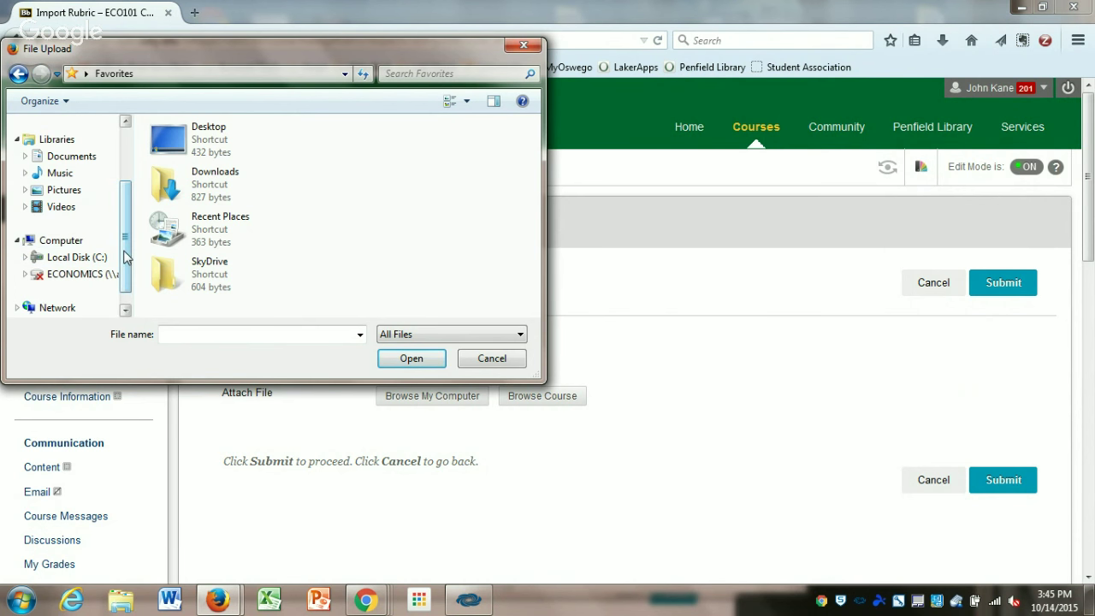
left_click(106, 270)
left_click_drag(106, 270, 86, 256)
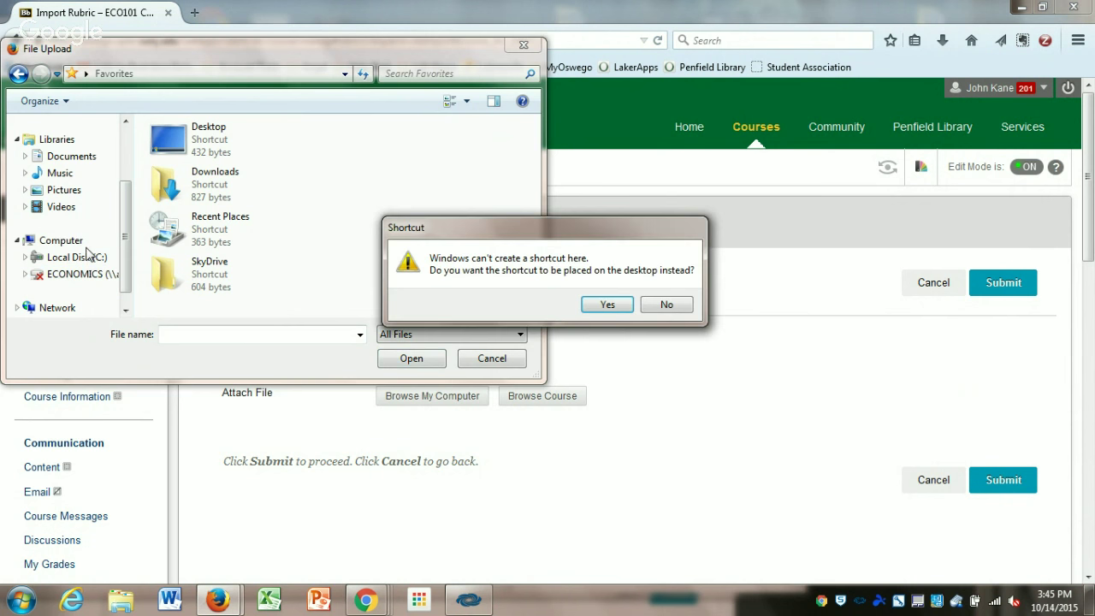
left_click(671, 307)
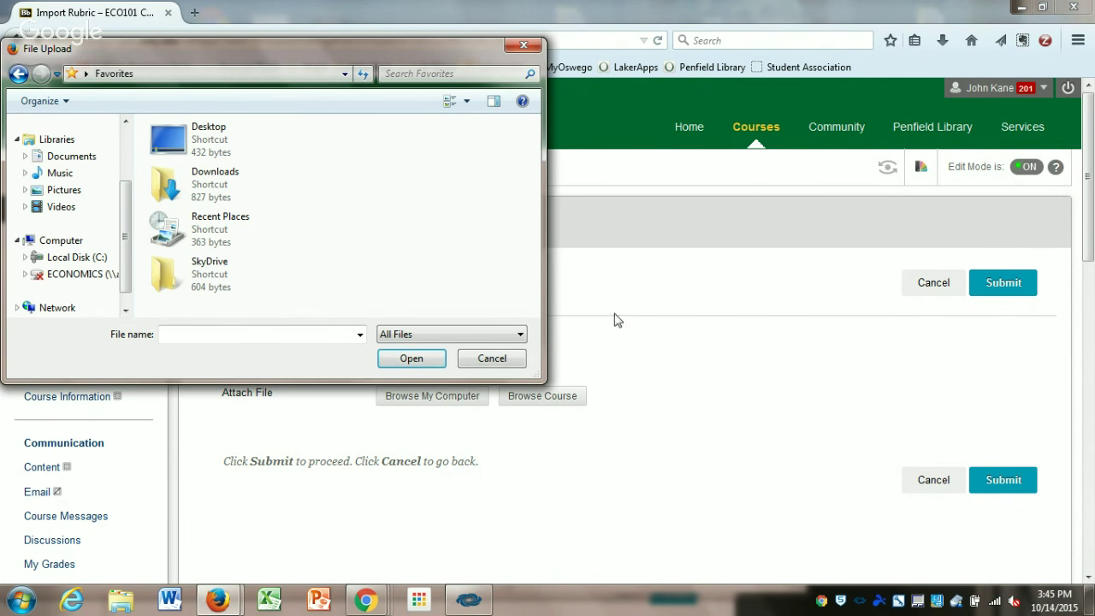
Search the Desktop folder of the user's profile on Local Disk (C:) for the rubric export file
left_click(70, 243)
left_click(73, 255)
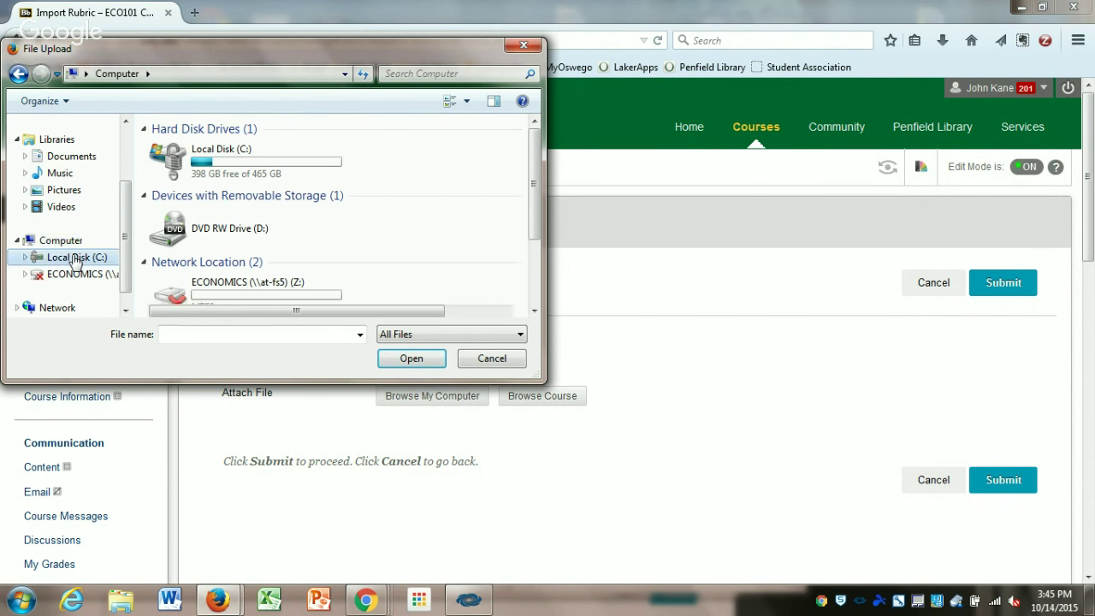
double_click(177, 249)
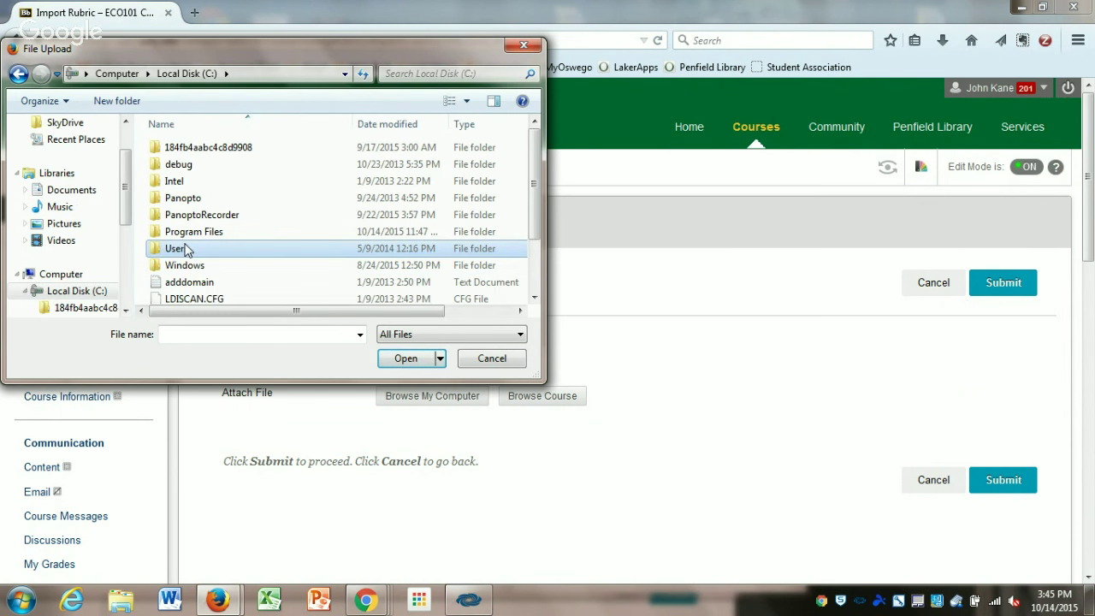
double_click(180, 216)
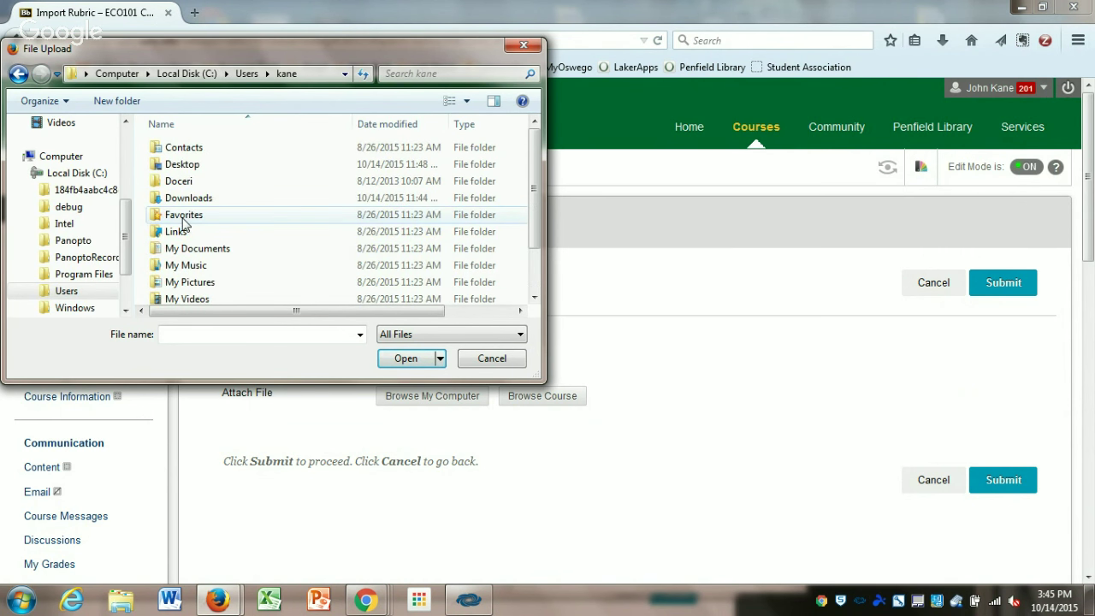
double_click(190, 164)
left_click_drag(539, 163, 548, 304)
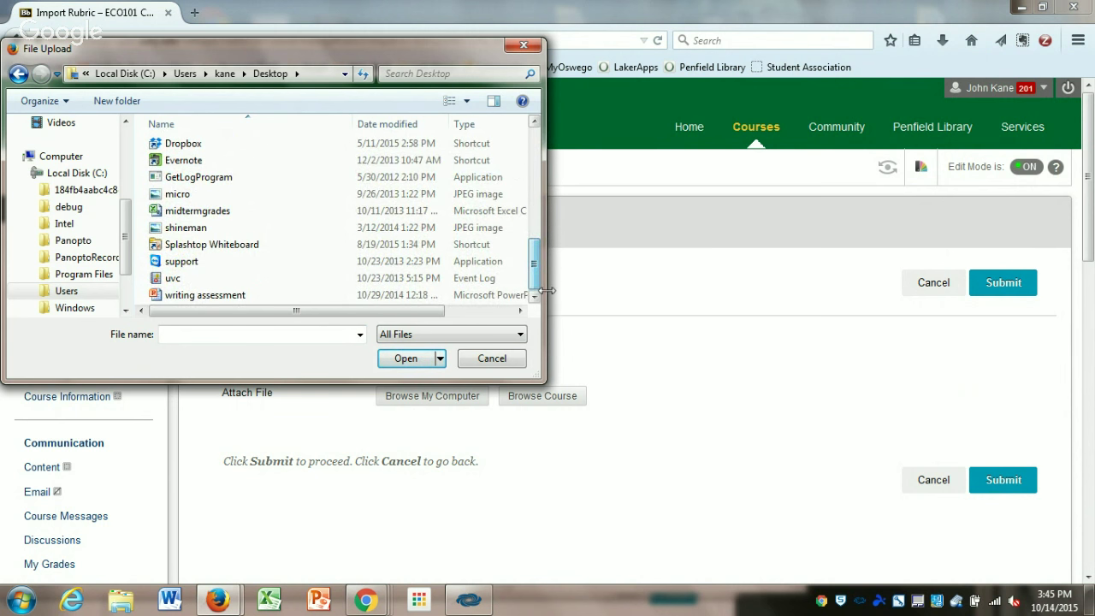
left_click_drag(534, 284, 540, 169)
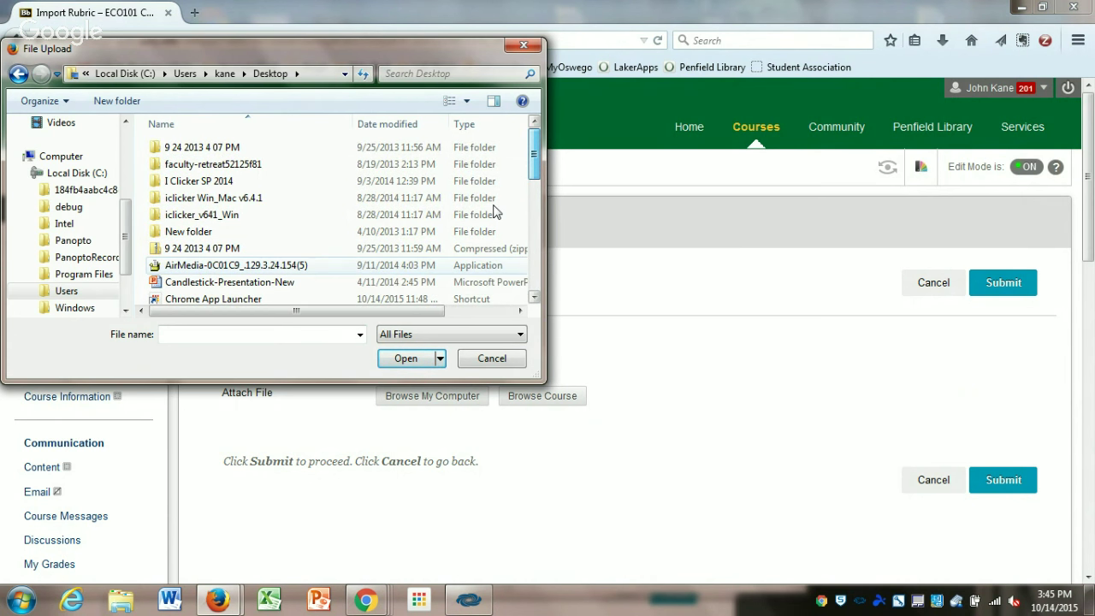
Check My Documents in the user's profile folder for the rubric file, and look through the other available folders
mouse_move(124, 243)
left_mouse_down()
mouse_move(126, 271)
mouse_move(128, 261)
left_mouse_up()
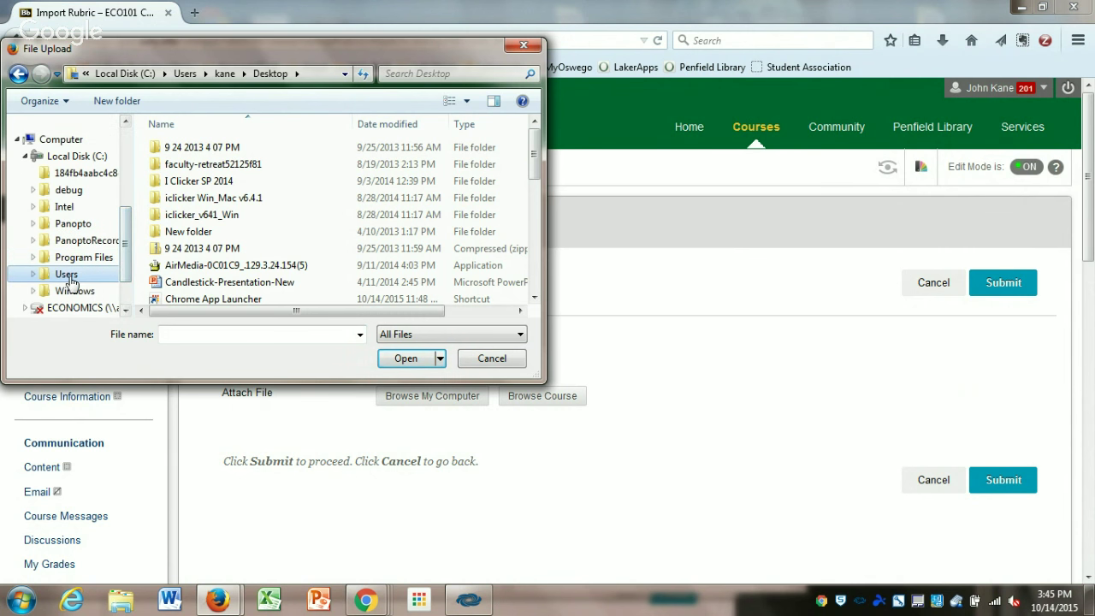
left_click(69, 276)
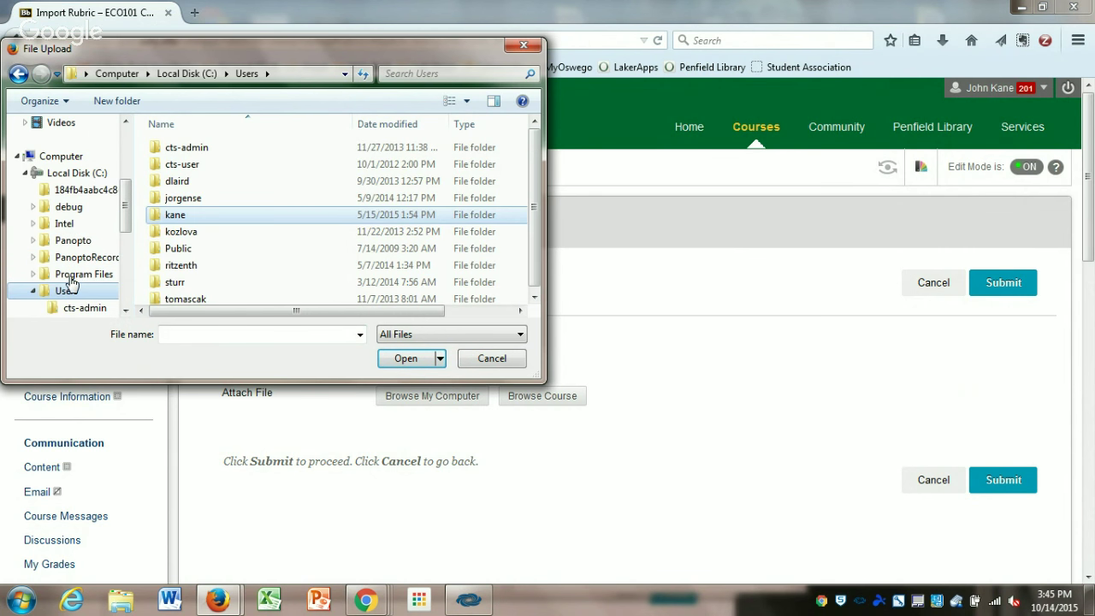
double_click(182, 219)
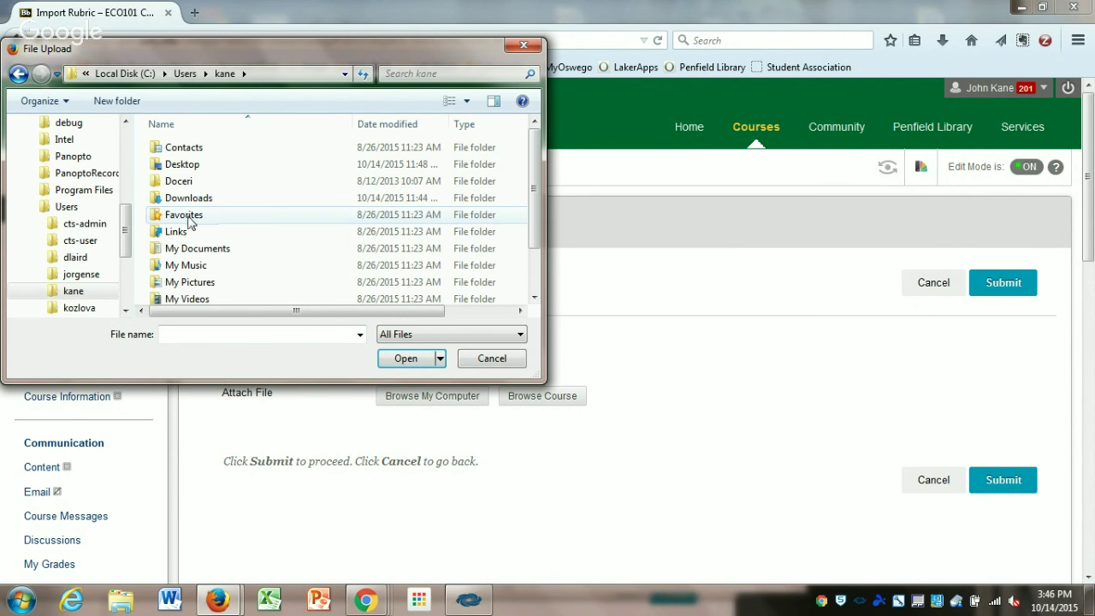
double_click(227, 252)
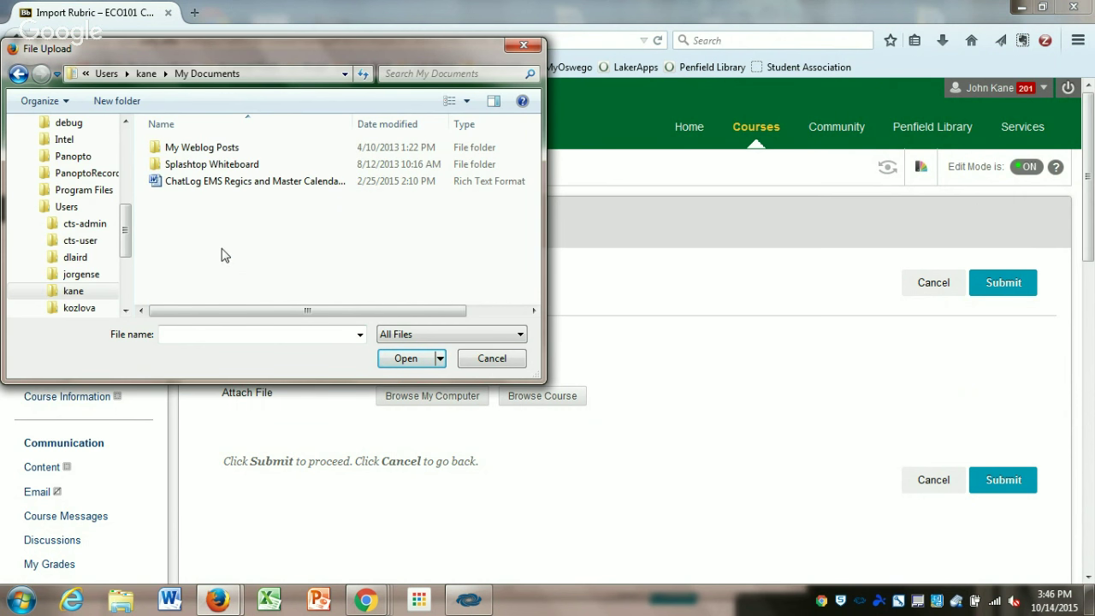
left_click(18, 74)
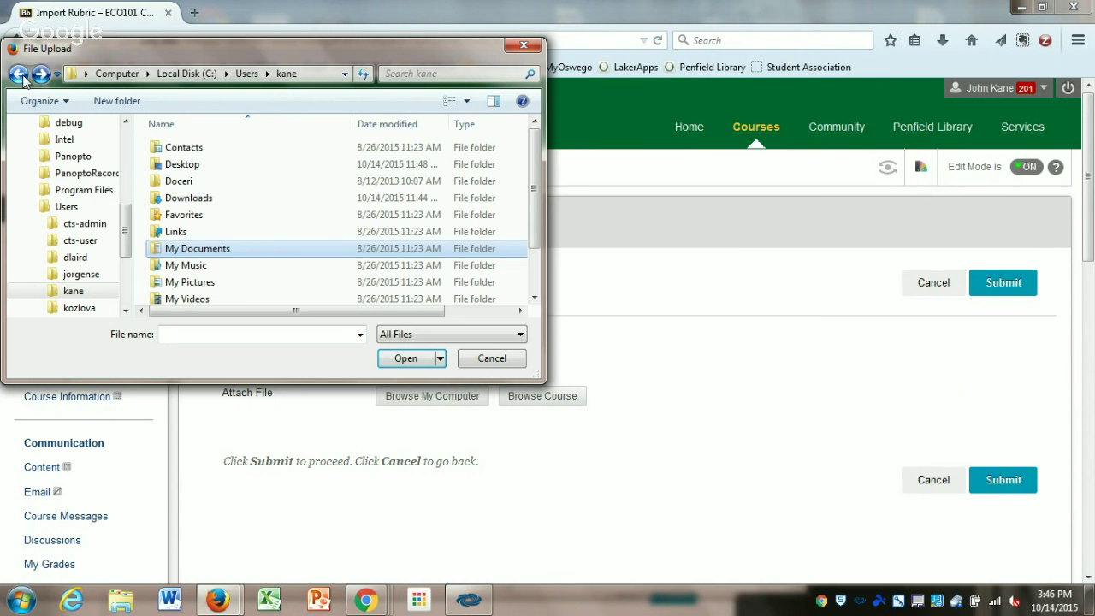
scroll(531, 236, "down", 2)
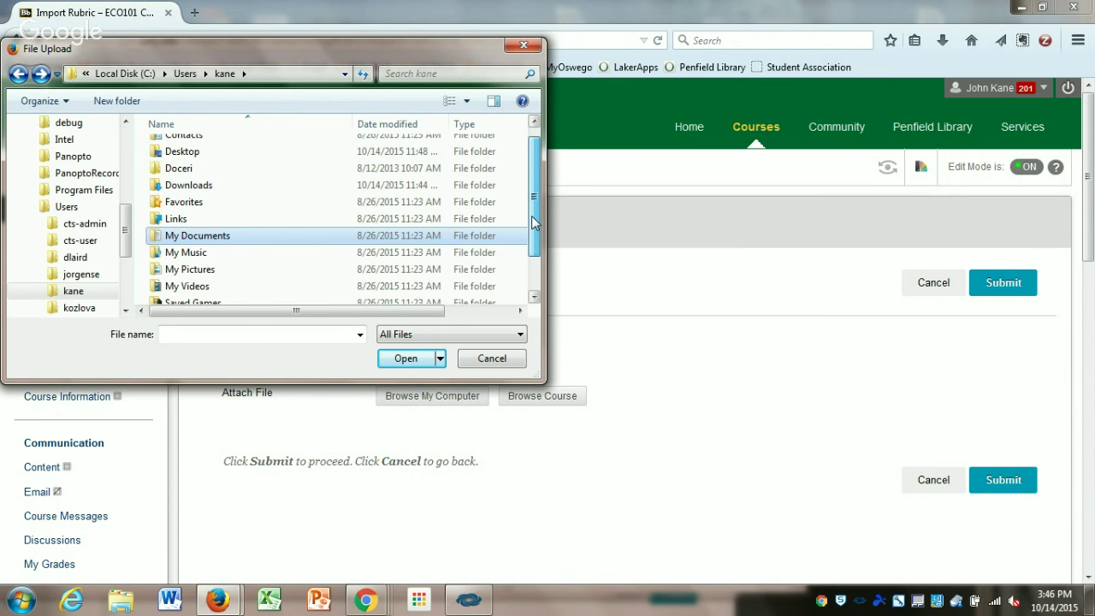
scroll(530, 236, "down", 1)
scroll(528, 263, "up", 3)
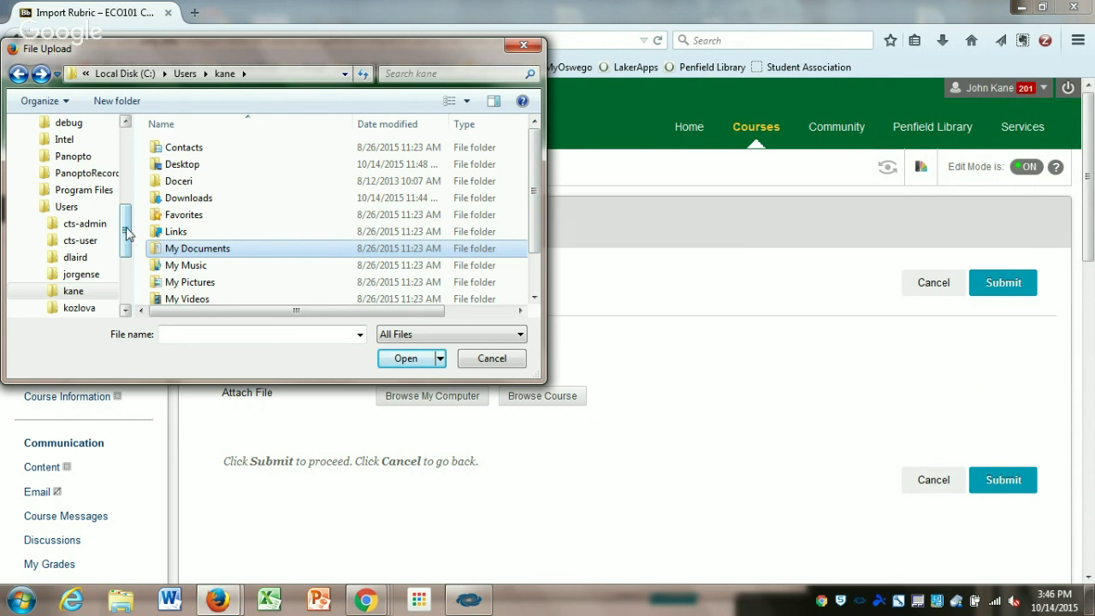
scroll(124, 248, "down", 3)
scroll(129, 279, "up", 4)
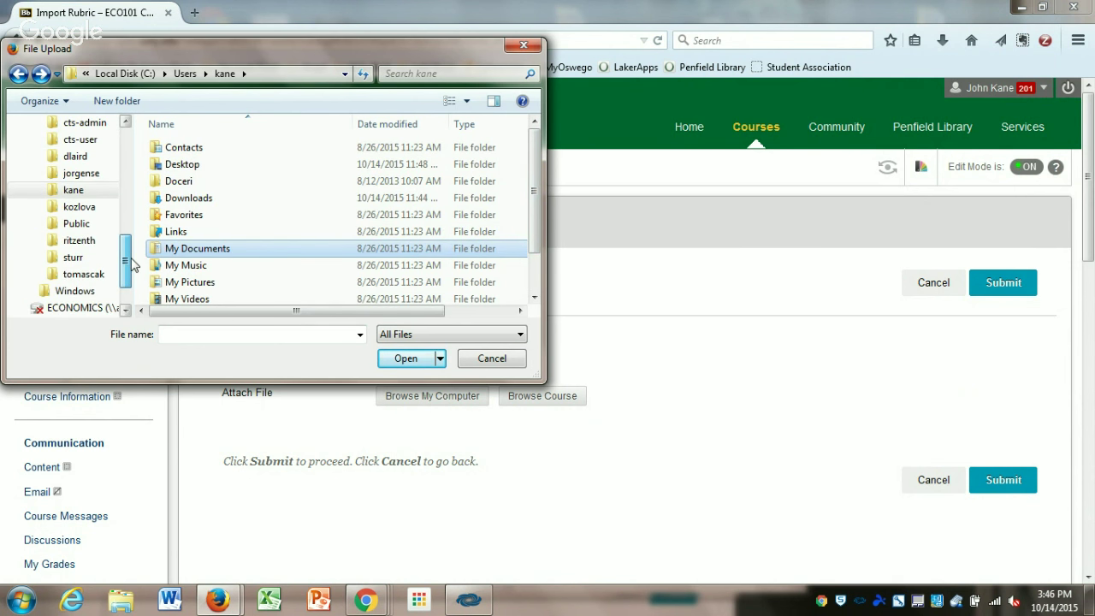
scroll(137, 259, "up", 4)
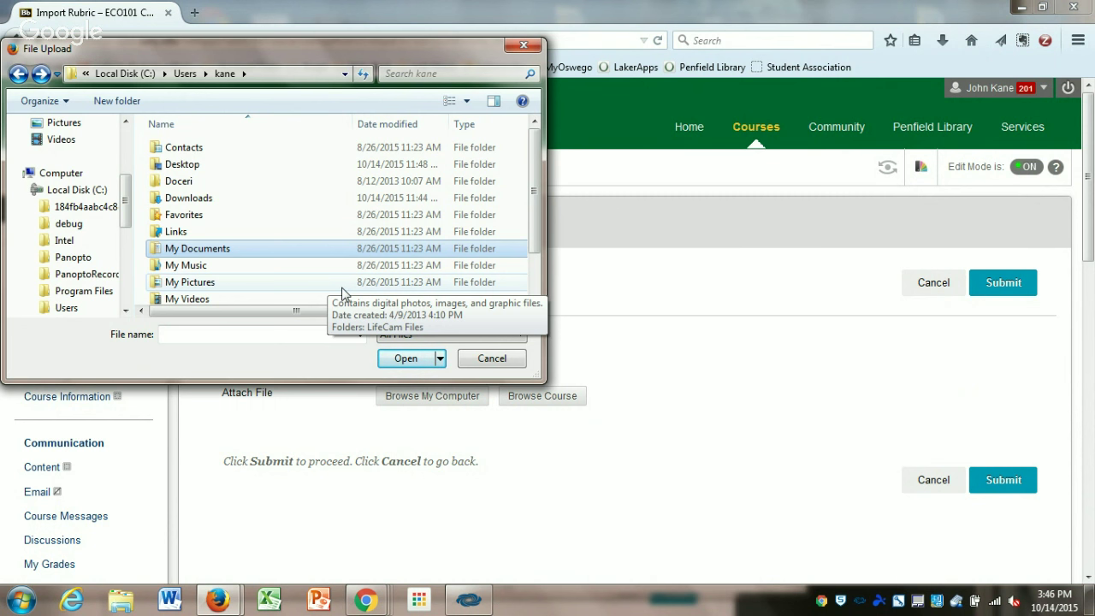
scroll(129, 171, "up", 3)
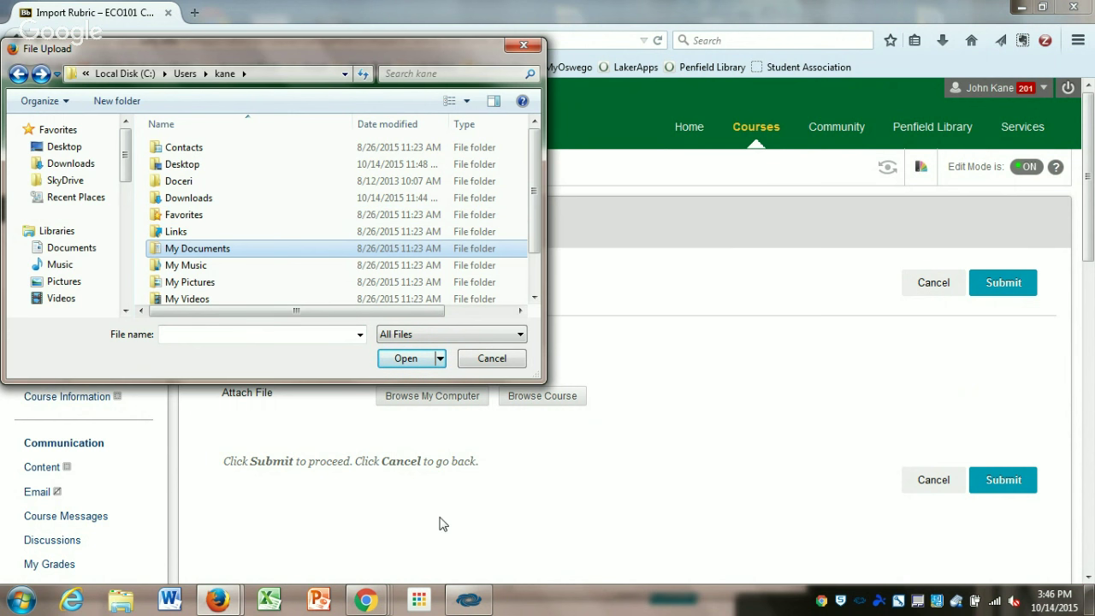
Check Recent Places for the rubric export file and cancel the file upload
left_click(79, 197)
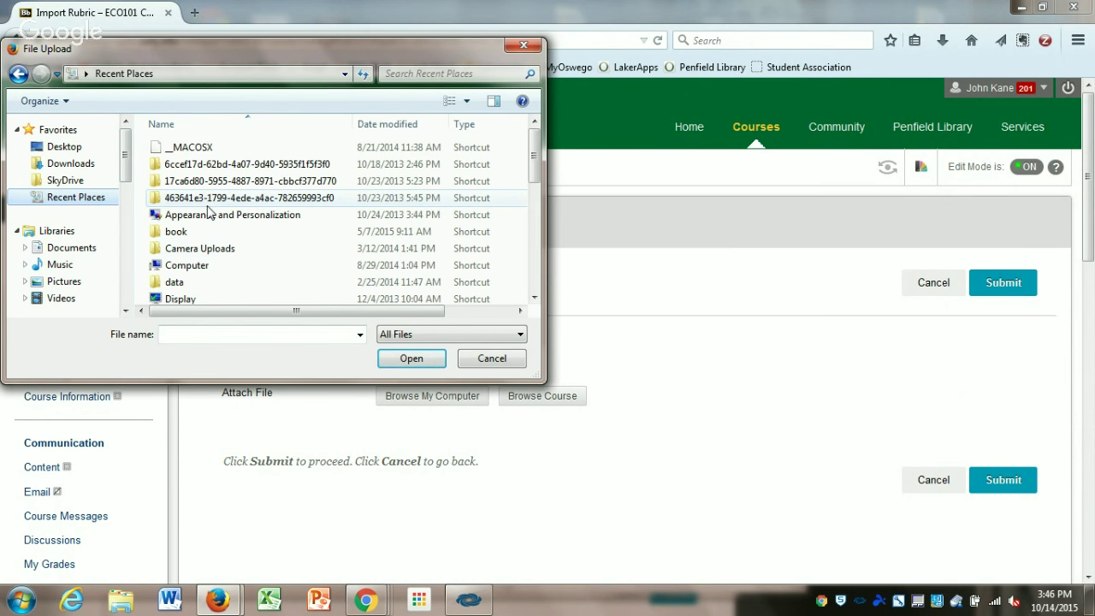
left_click_drag(534, 156, 535, 186)
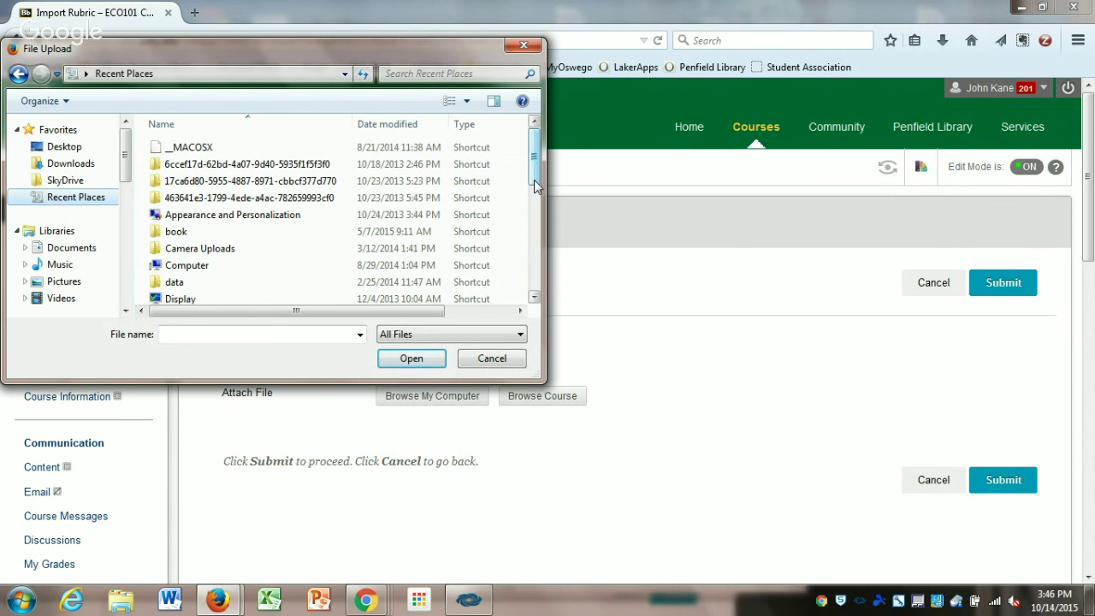
left_click(509, 359)
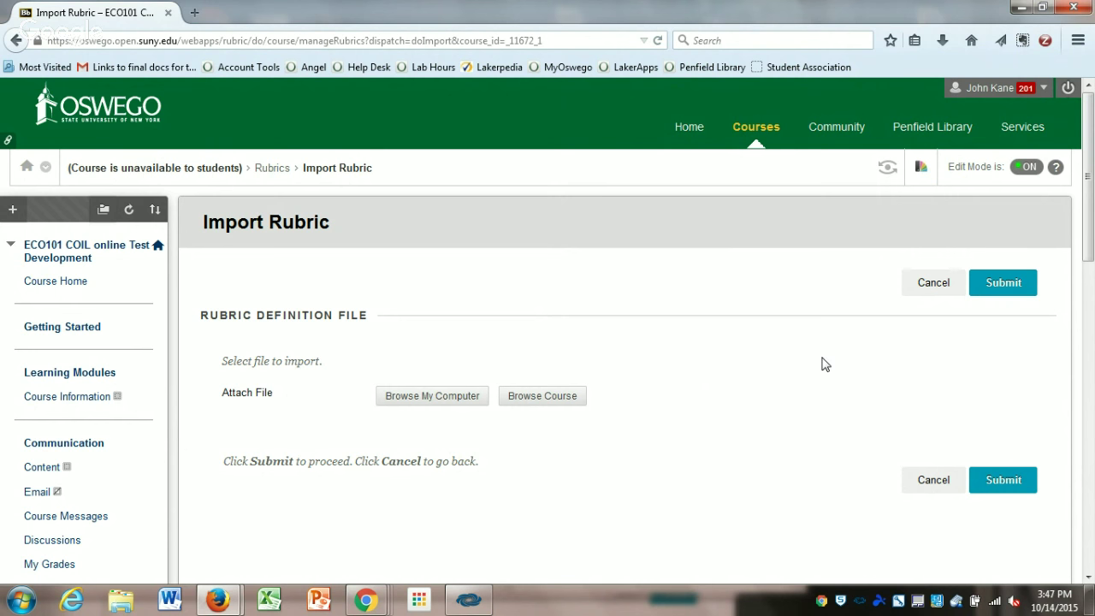
Browse the computer for the rubric file, checking the Documents library and My Documents in the user's profile folder on Local Disk (C:)
left_click(433, 402)
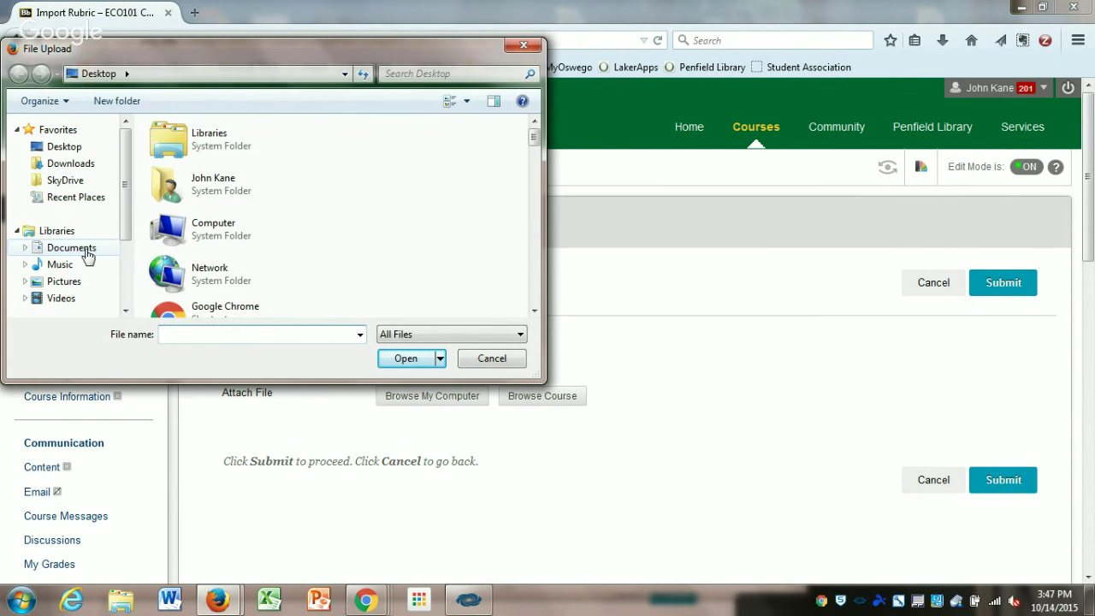
left_click(86, 251)
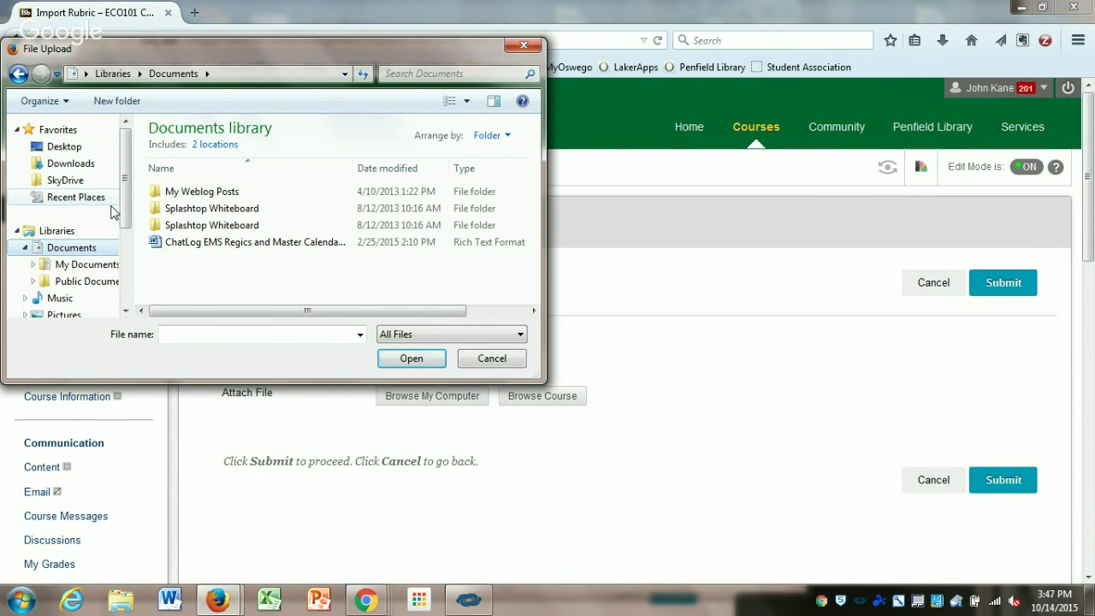
left_click_drag(126, 206, 117, 274)
left_click(92, 243)
left_click(92, 243)
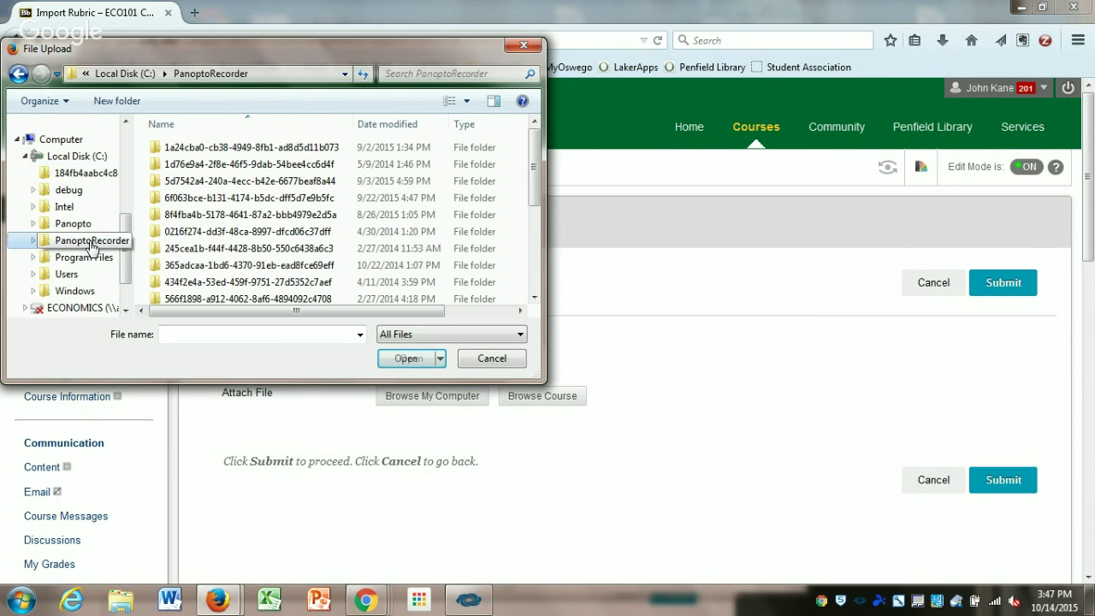
left_click(67, 275)
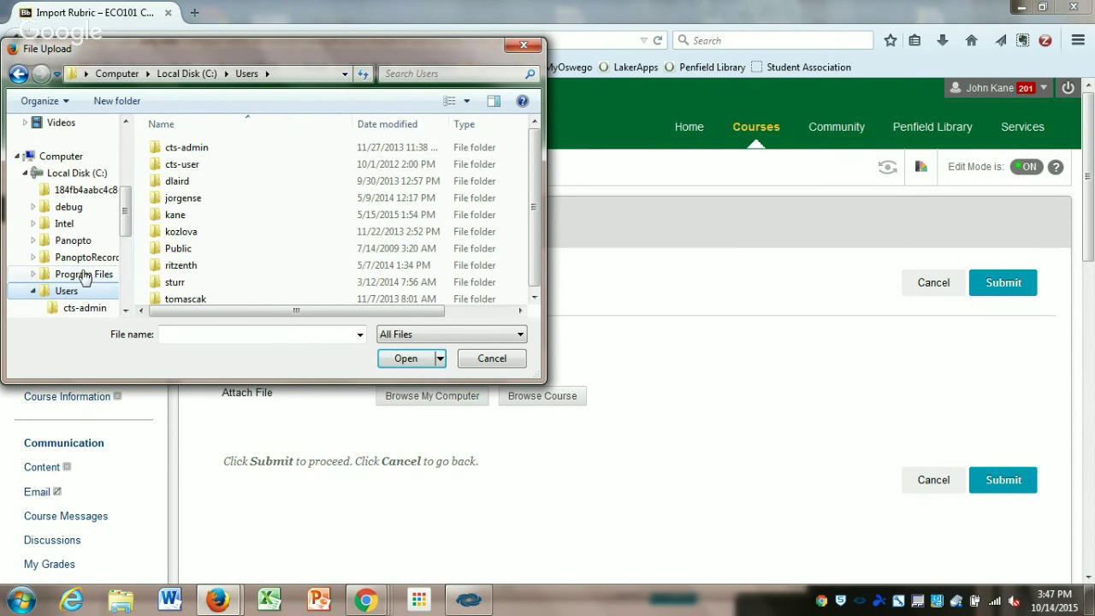
double_click(172, 215)
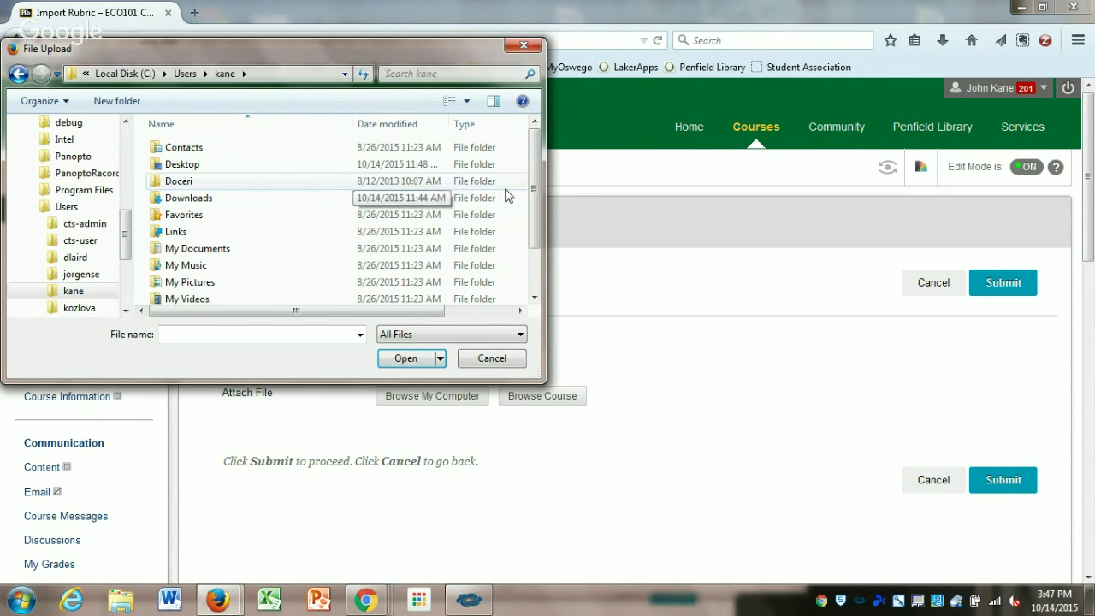
mouse_move(534, 196)
left_mouse_down()
mouse_move(526, 276)
mouse_move(516, 193)
left_mouse_up()
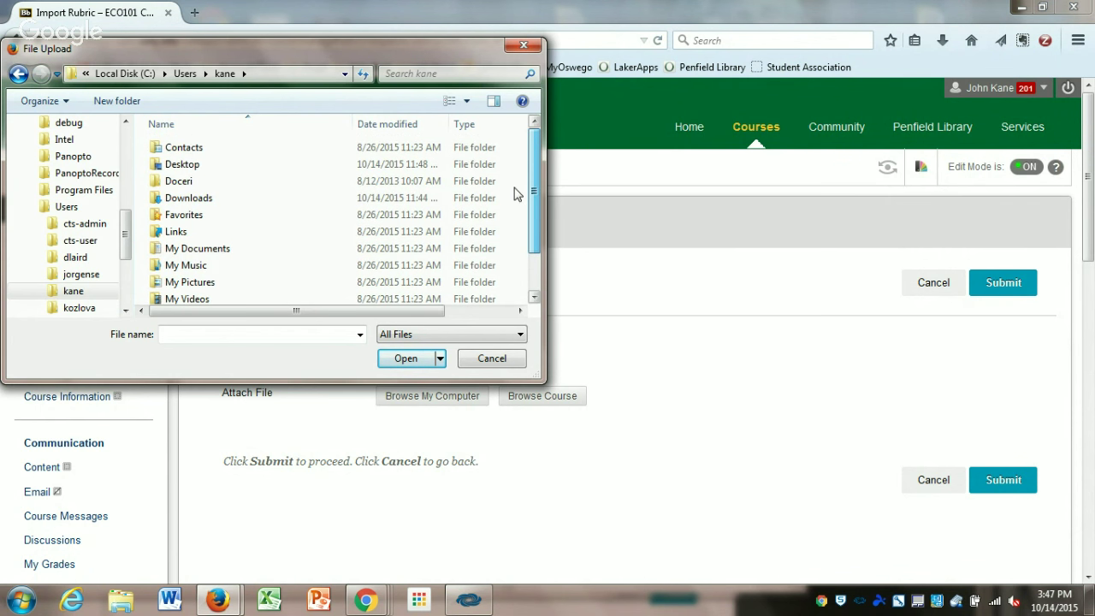
double_click(282, 250)
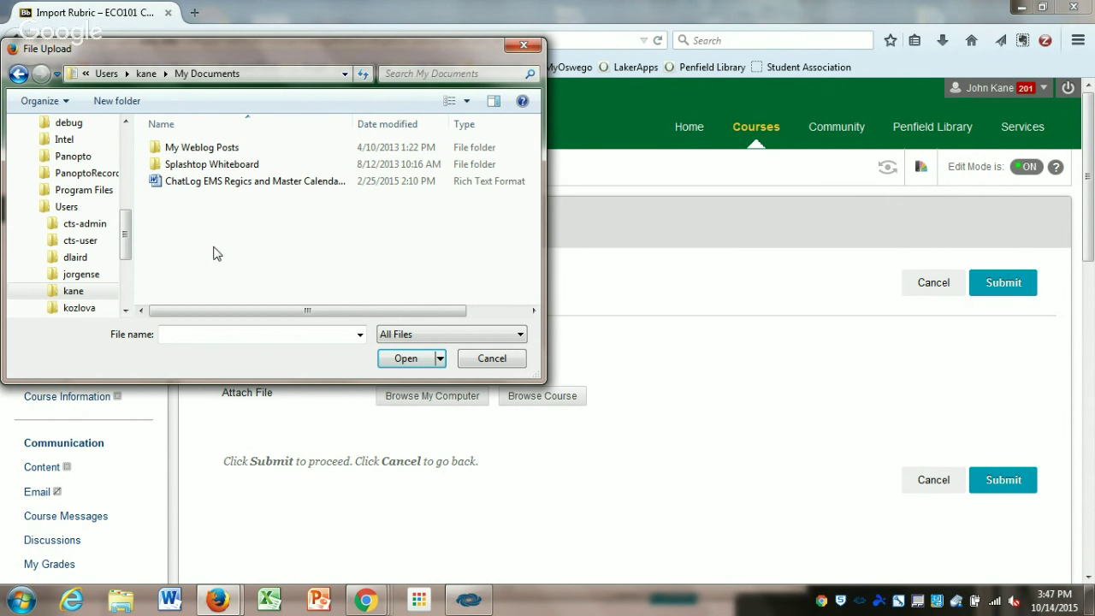
Check Public Documents and the Users and Windows folders on Local Disk (C:) for the rubric file, and cancel the file upload
left_click_drag(126, 233, 140, 171)
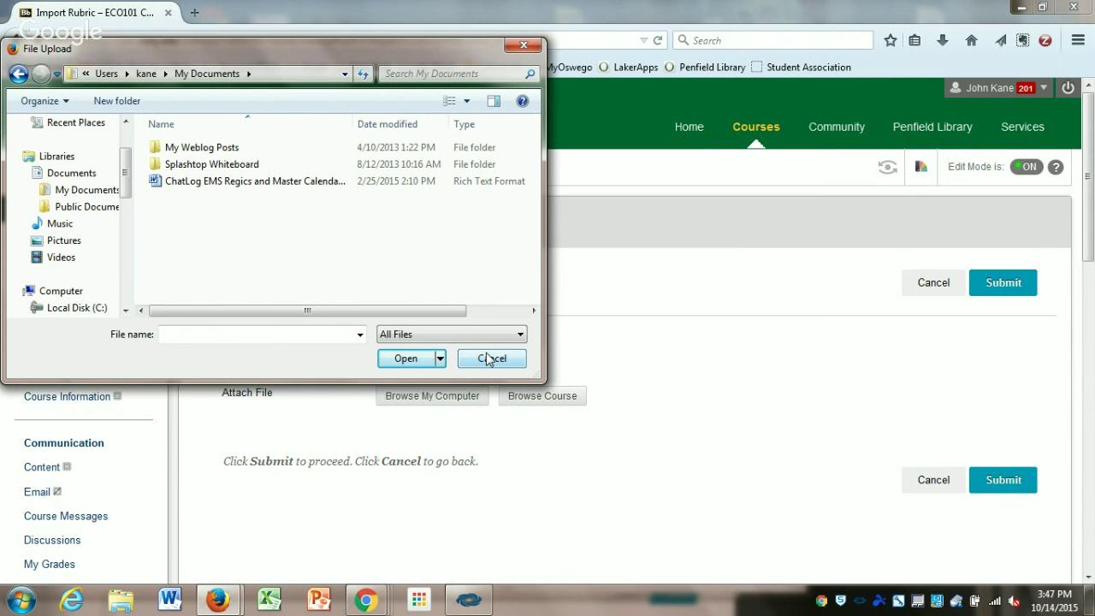
left_click(92, 208)
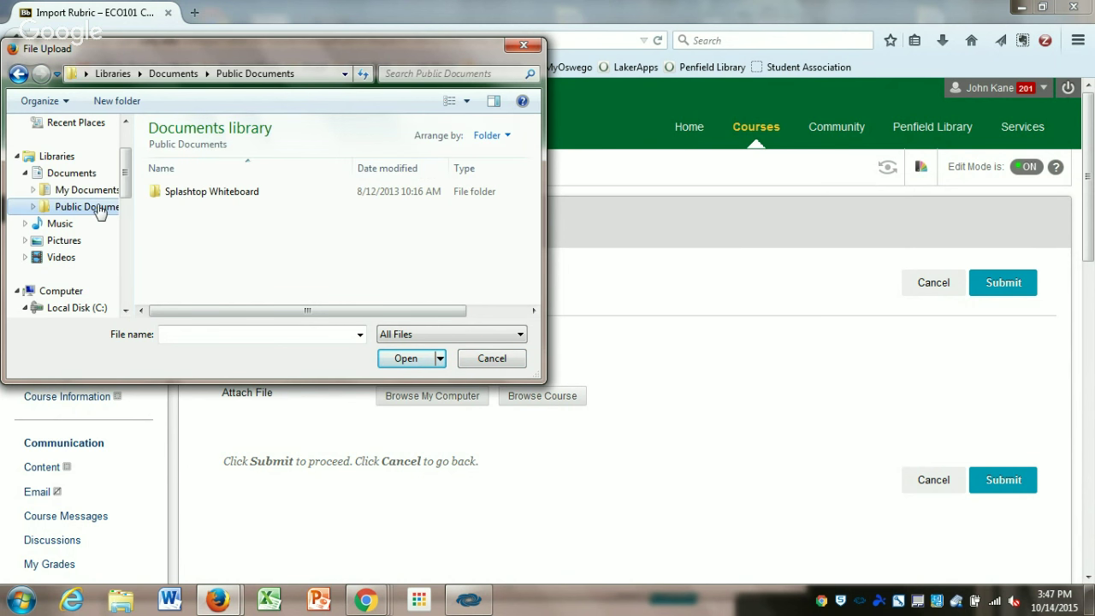
left_click(34, 191)
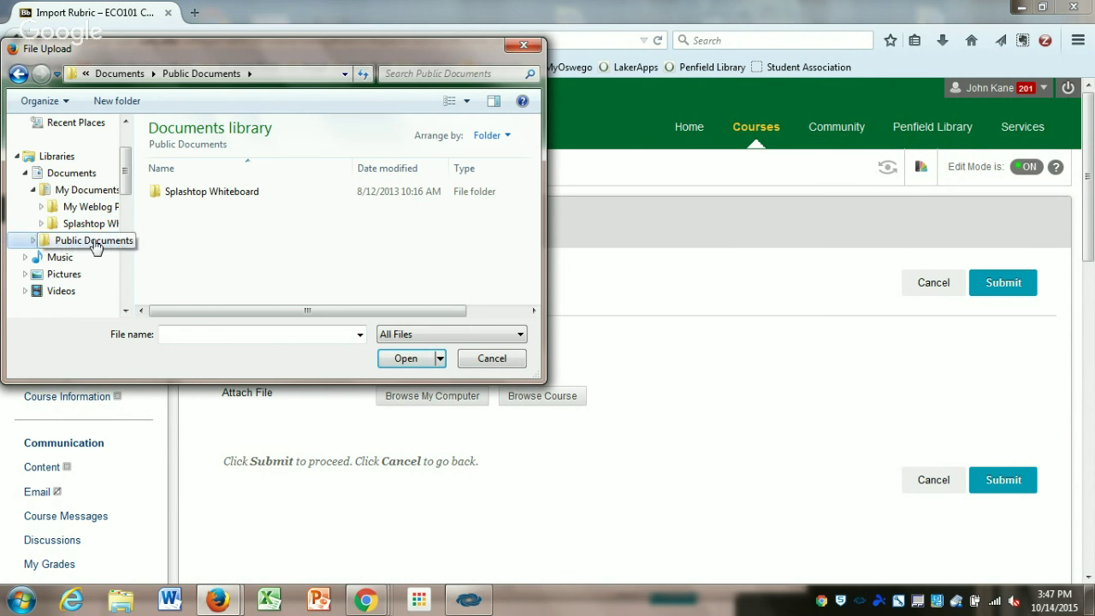
left_click_drag(128, 175, 134, 261)
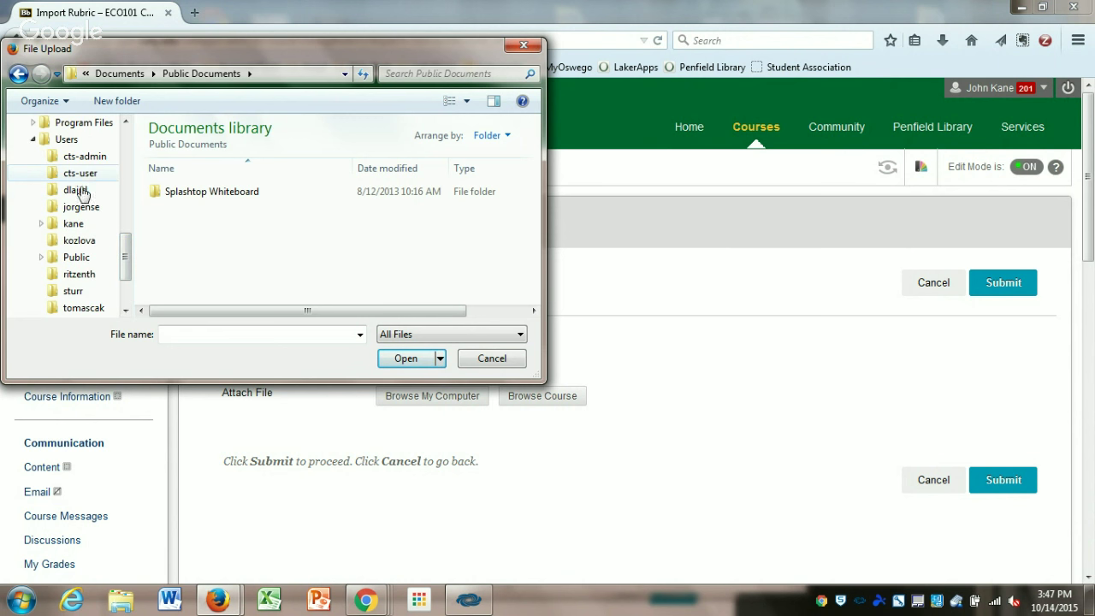
left_click_drag(125, 264, 125, 284)
left_click(33, 240)
left_click_drag(128, 186, 130, 227)
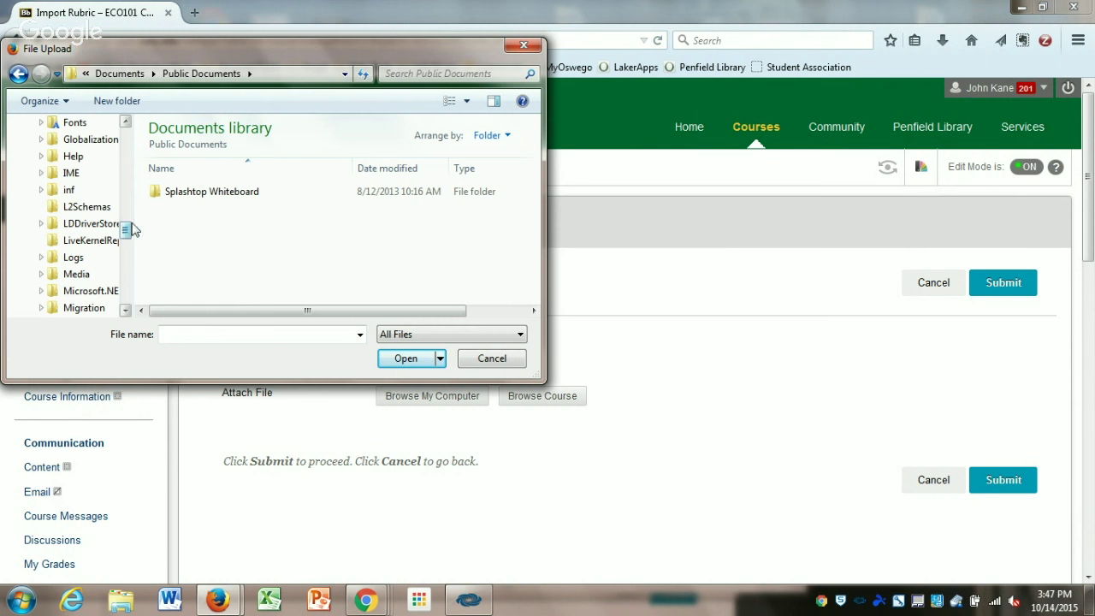
left_click(489, 358)
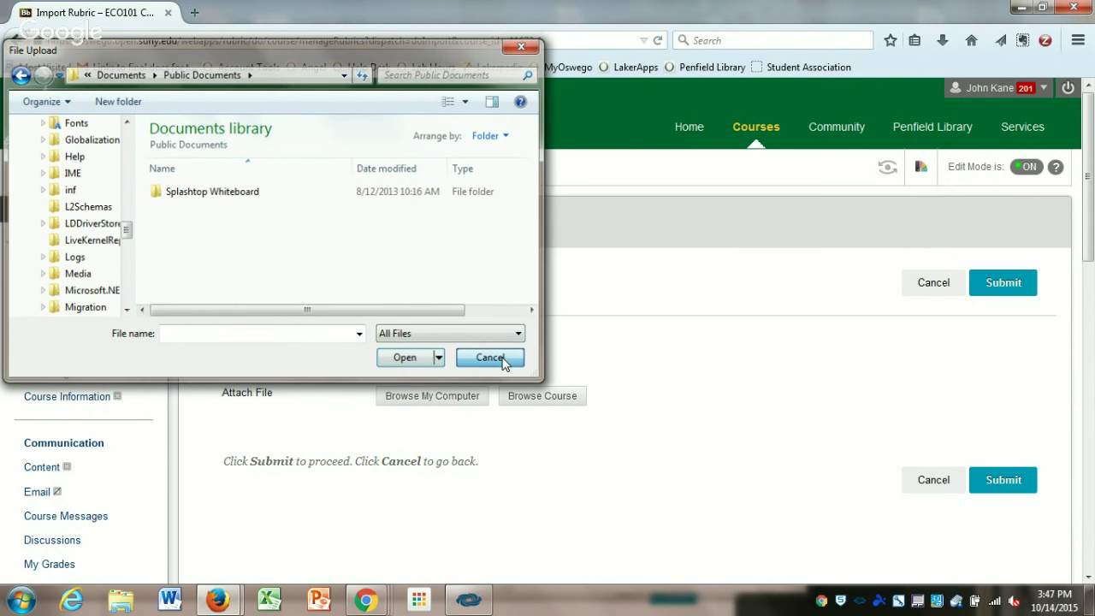